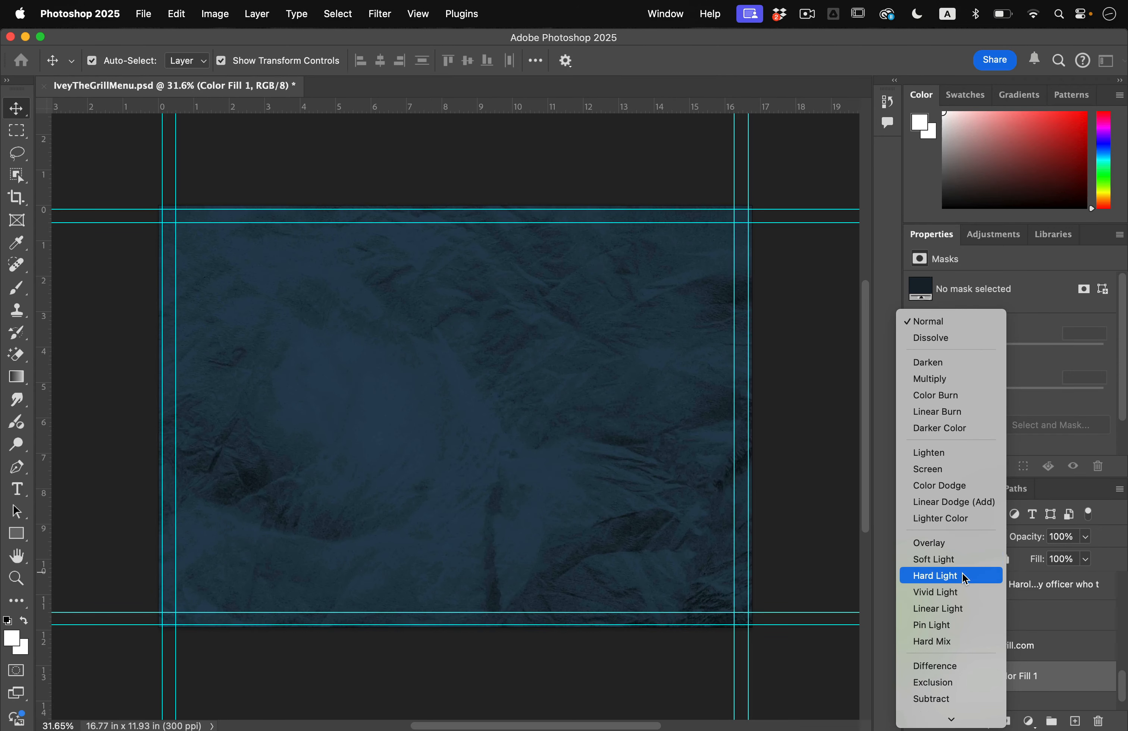
# - Set the Color Fill 1 layer's blend mode to Hard Light and check its effect on the texture
pyautogui.click(962, 573)
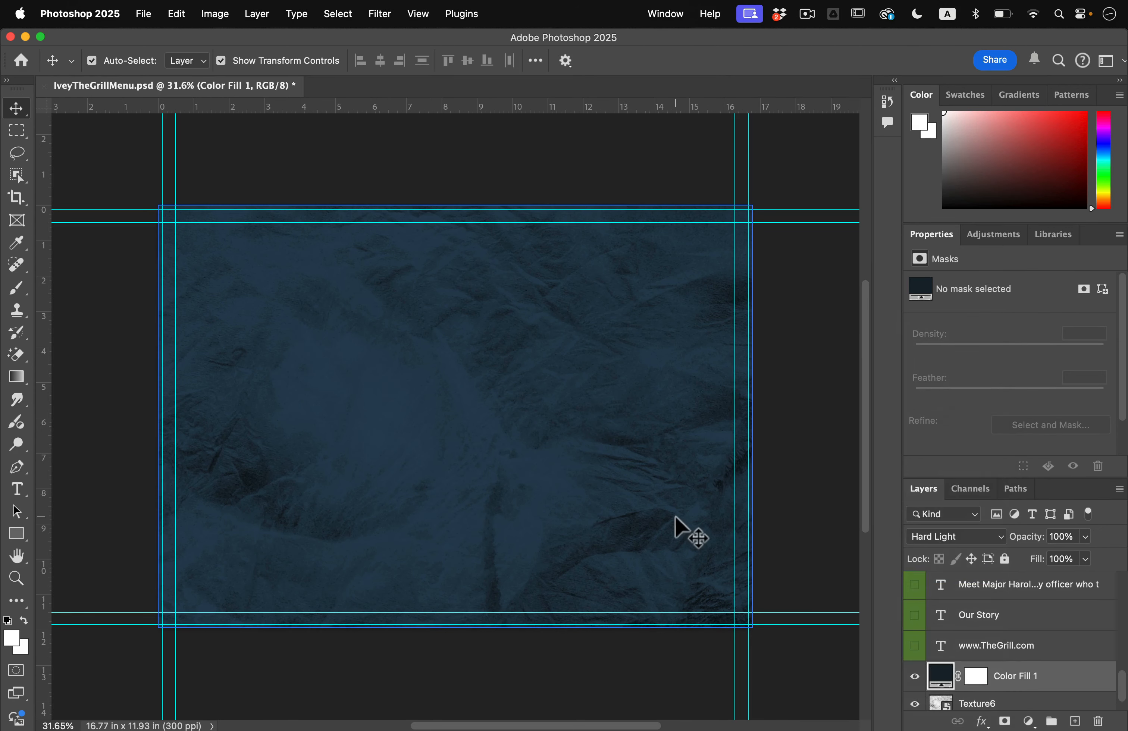
pyautogui.click(755, 469)
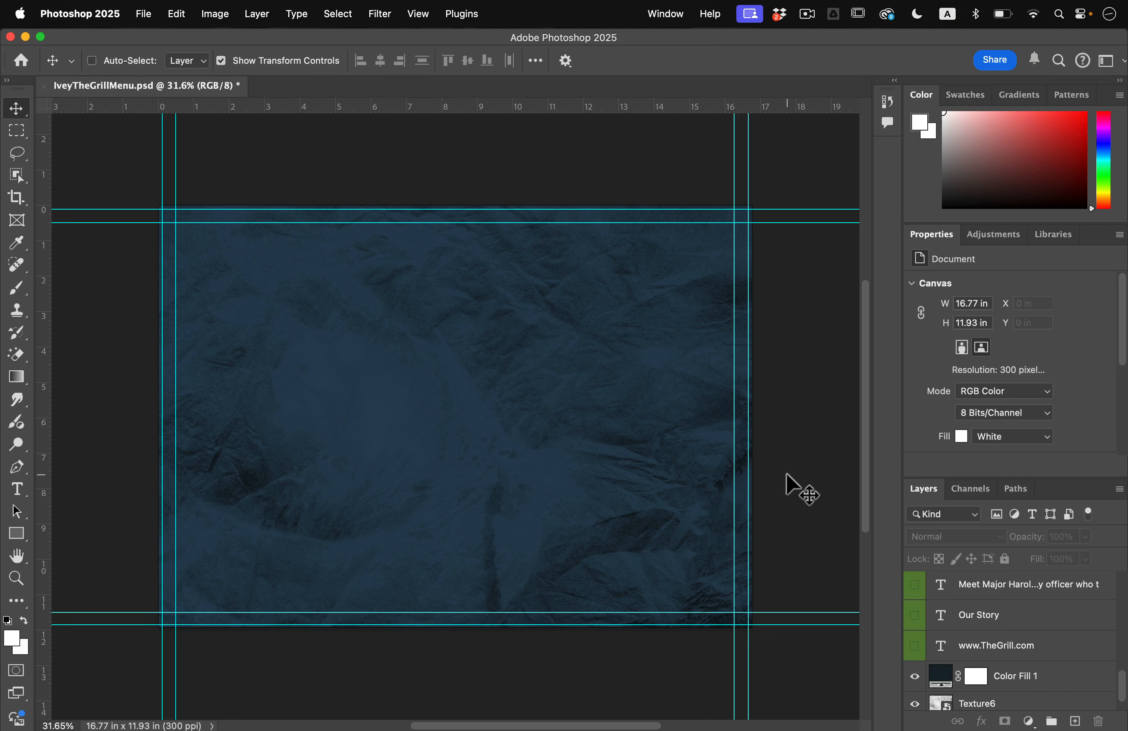
pyautogui.click(914, 684)
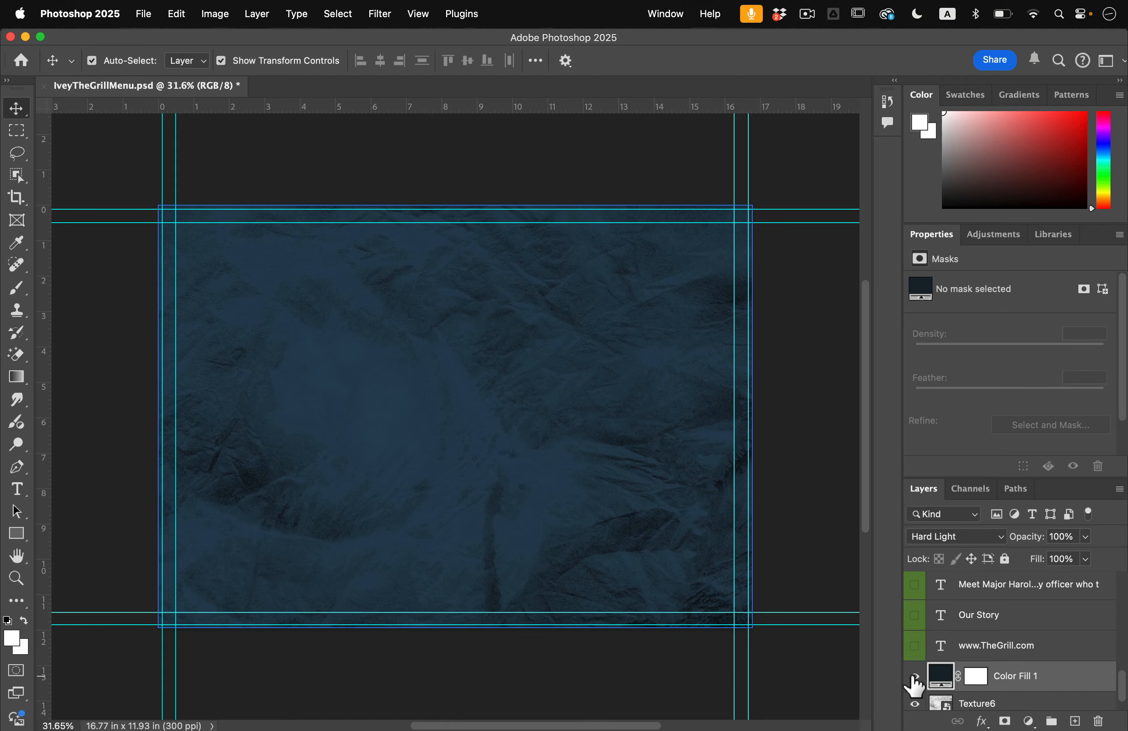
# - Recolor the Color Fill 1 layer with the yellow #E3C75F from the AdobeColor-Campaign Behavior.jpeg palette
pyautogui.hotkey('ctrl', 'Up')
pyautogui.click(995, 328)
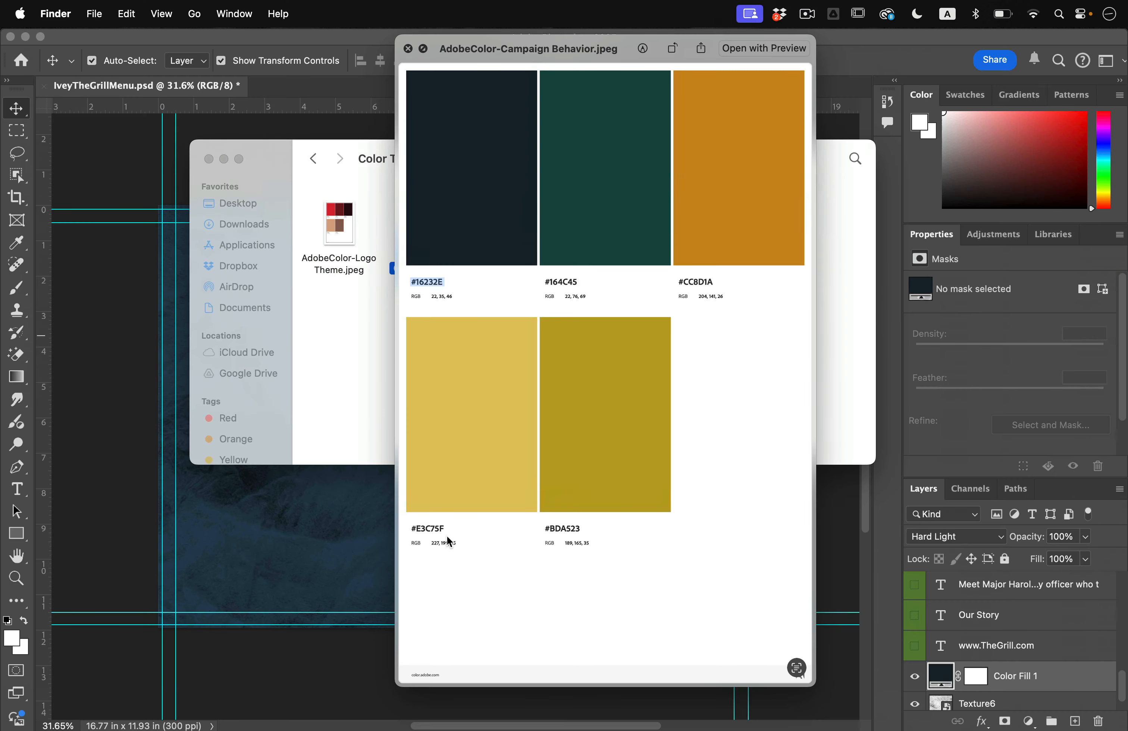
pyautogui.click(337, 534)
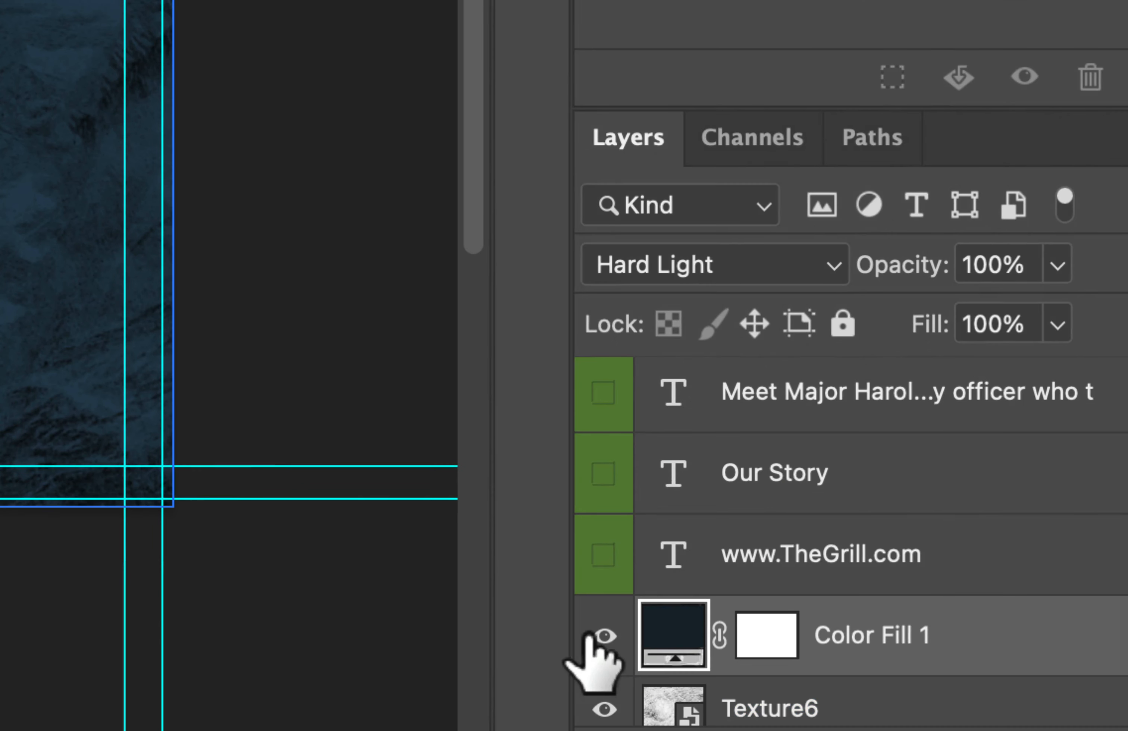
pyautogui.doubleClick(674, 639)
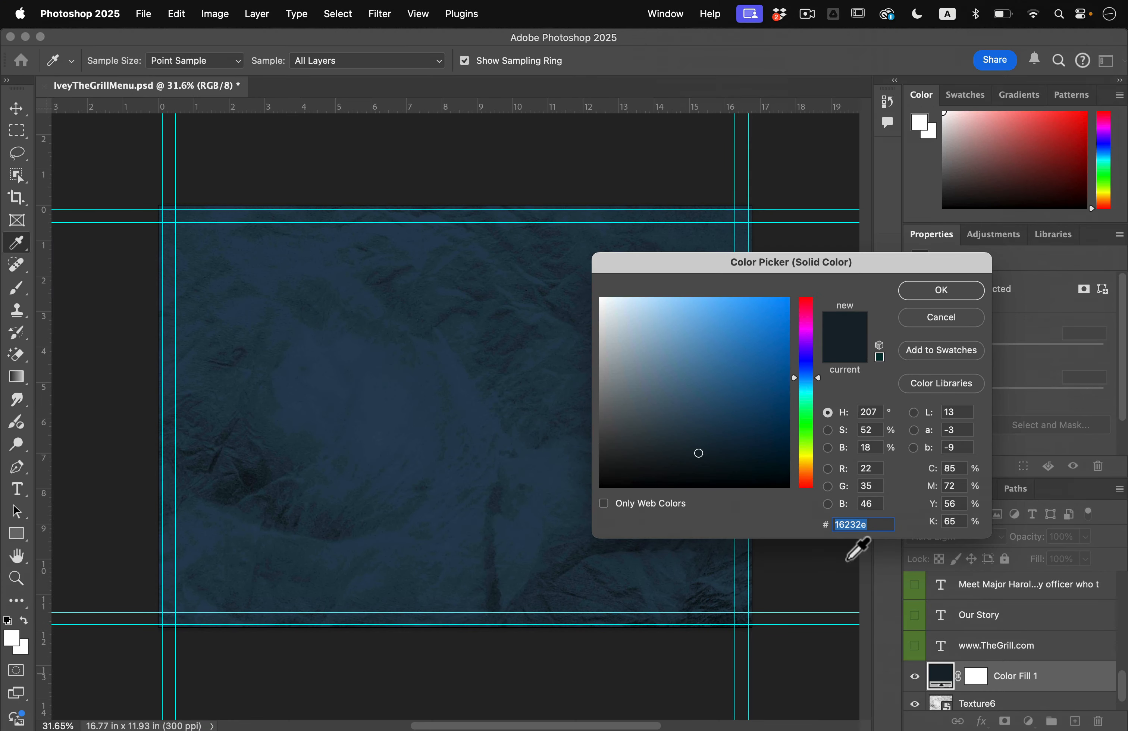
pyautogui.hotkey('ctrl', 'Up')
pyautogui.click(873, 423)
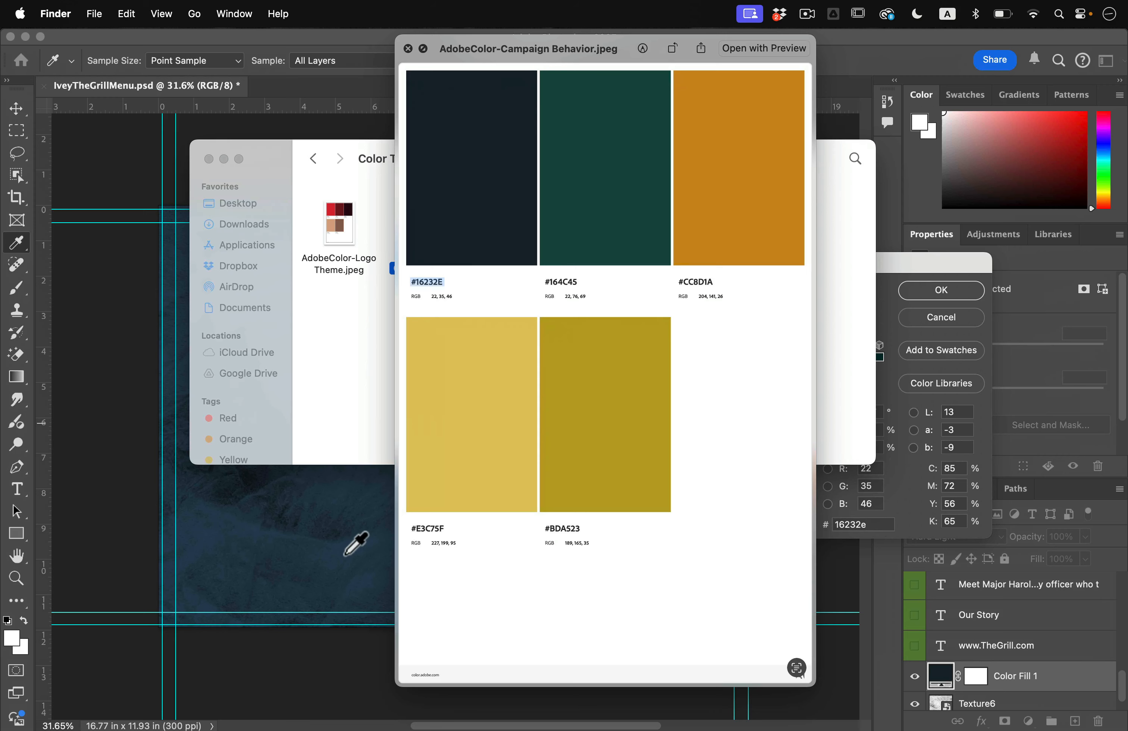
pyautogui.click(355, 544)
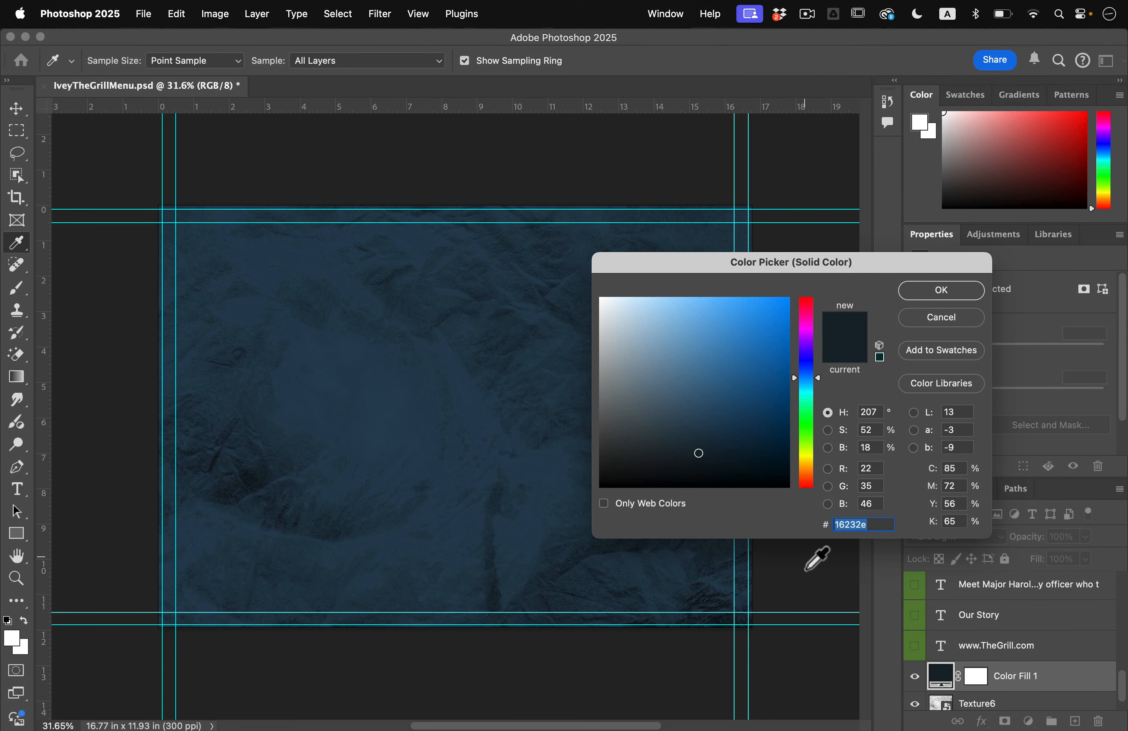
pyautogui.write('3')
pyautogui.write('3c7')
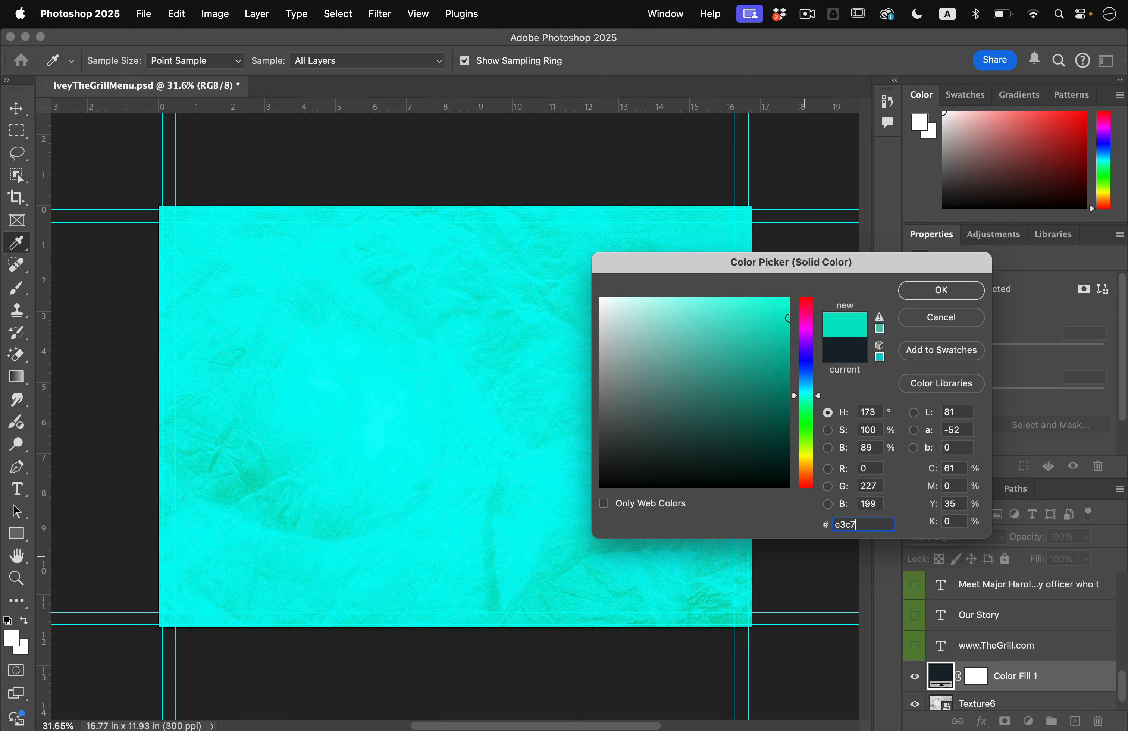
pyautogui.write('5f')
pyautogui.click(942, 290)
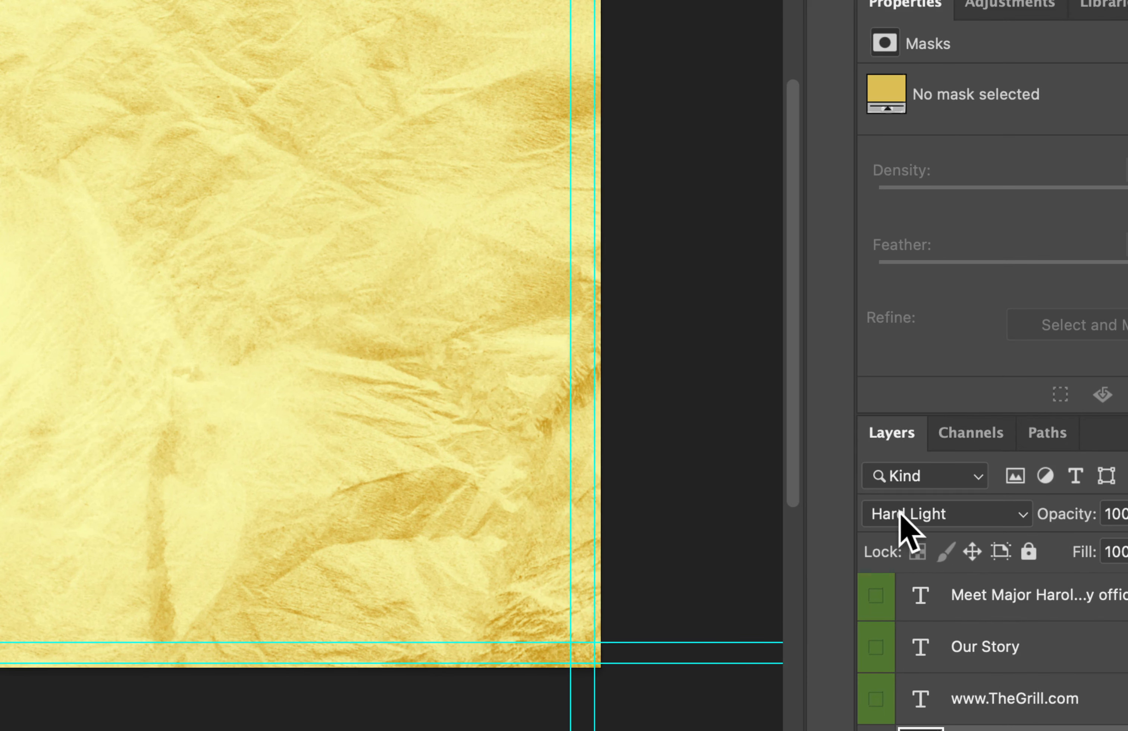
# - Change the Color Fill 1 blend mode to Multiply and try a lower opacity before returning it to 100%
pyautogui.click(898, 514)
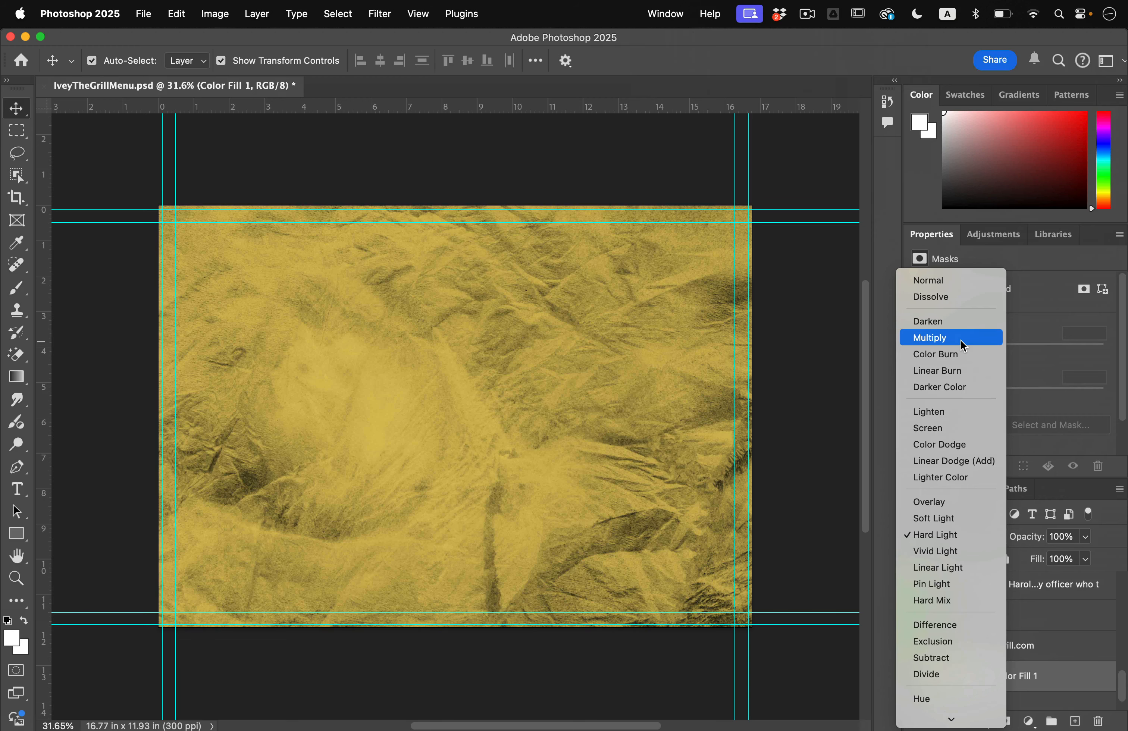
pyautogui.click(943, 338)
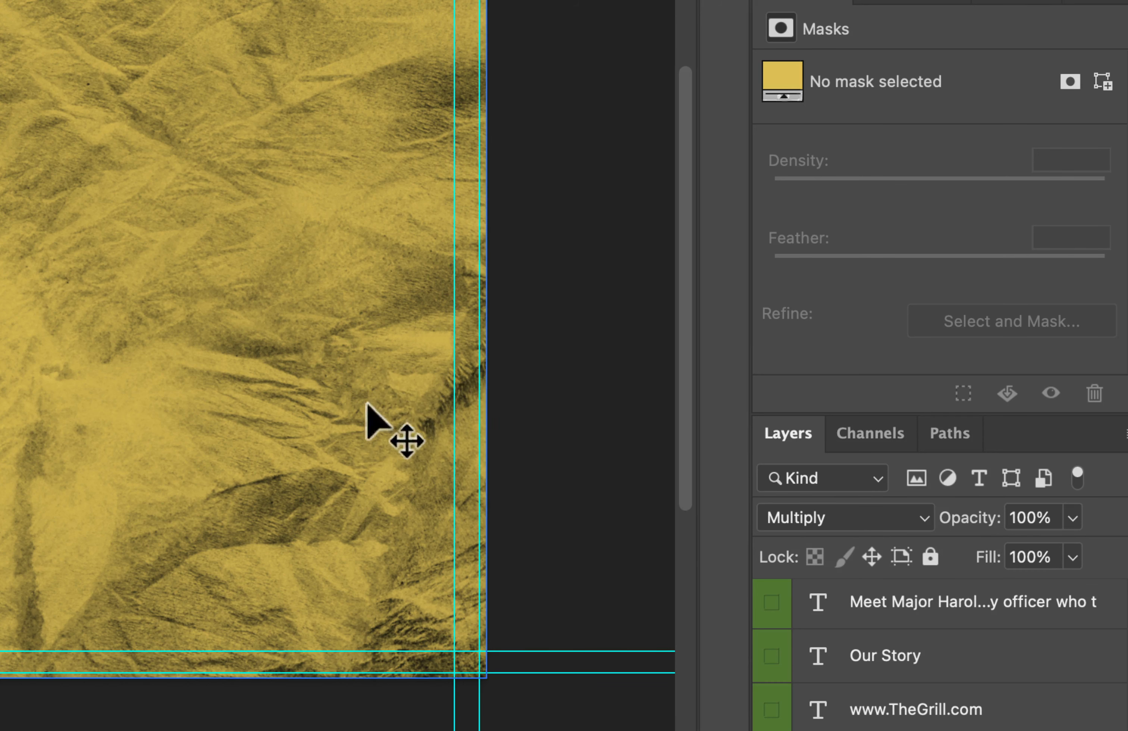
pyautogui.click(1073, 518)
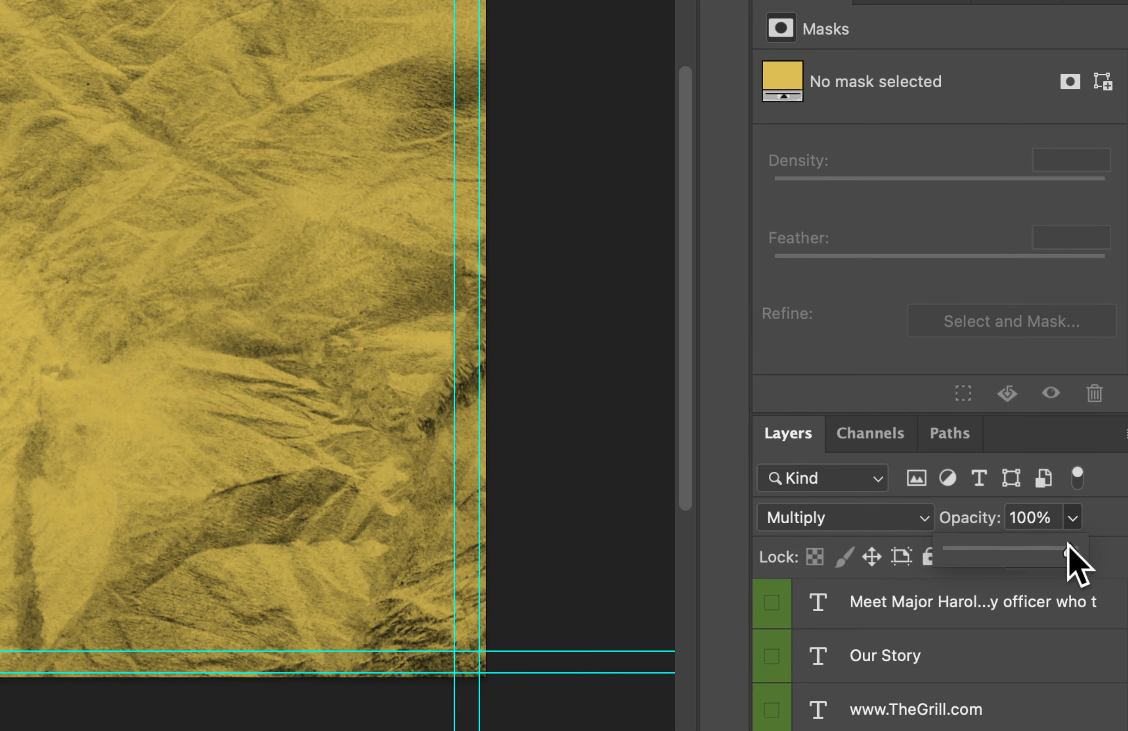
pyautogui.moveTo(1069, 551); pyautogui.dragTo(1010, 552)
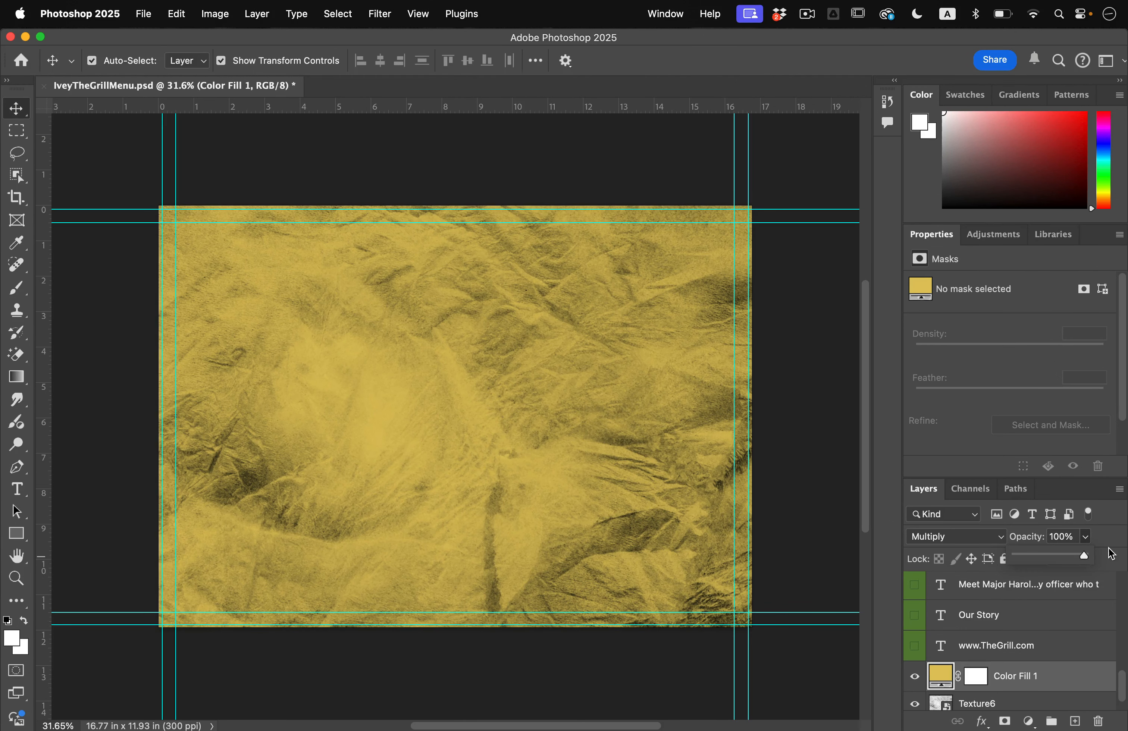
pyautogui.click(1111, 553)
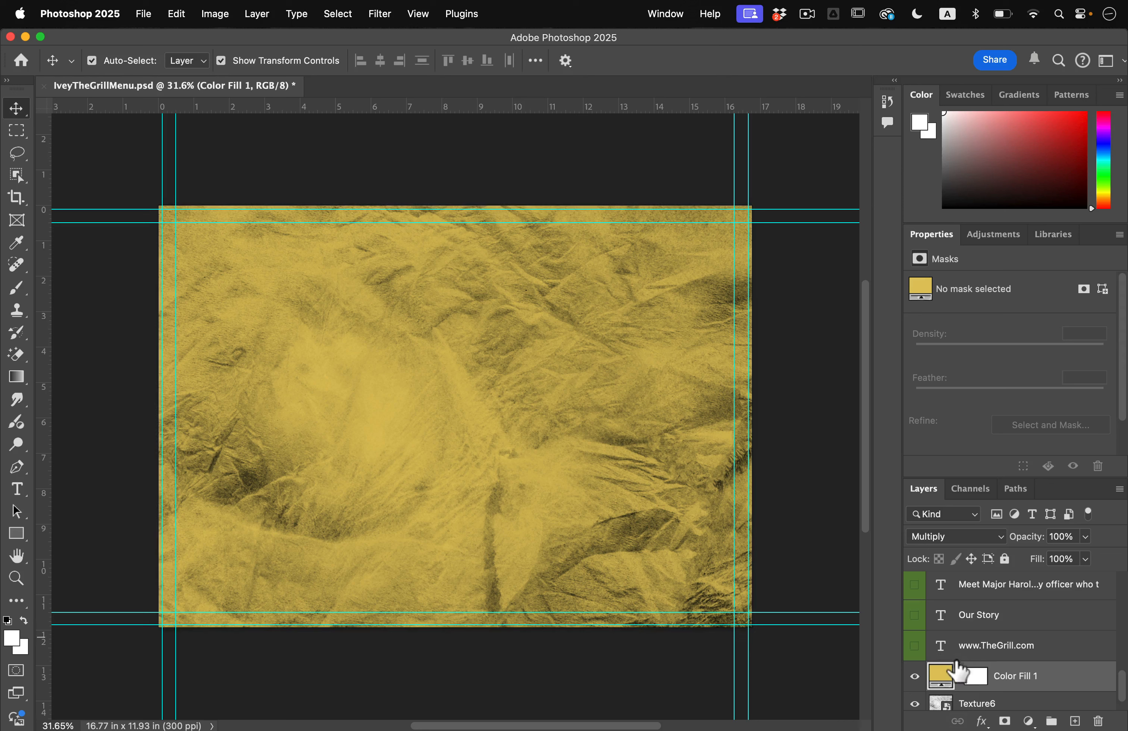
# - Undo the opacity, Multiply blend mode and yellow color changes on the Color Fill 1 layer, and deselect everything
pyautogui.click(174, 14)
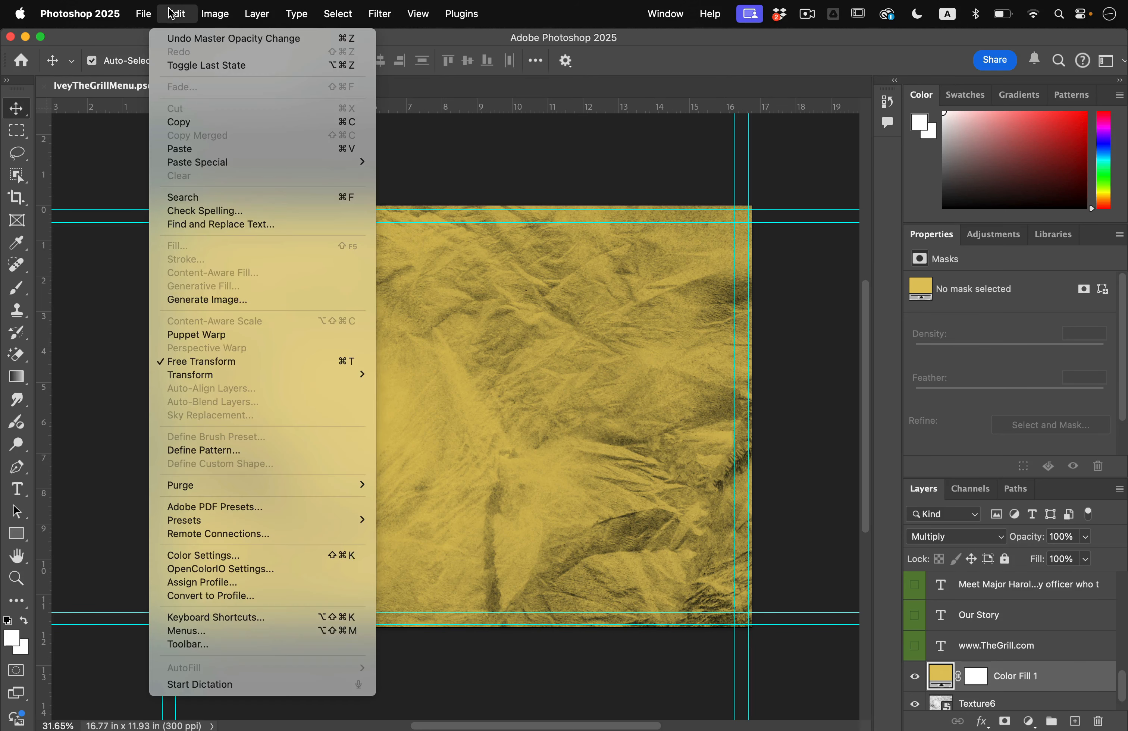
pyautogui.click(182, 39)
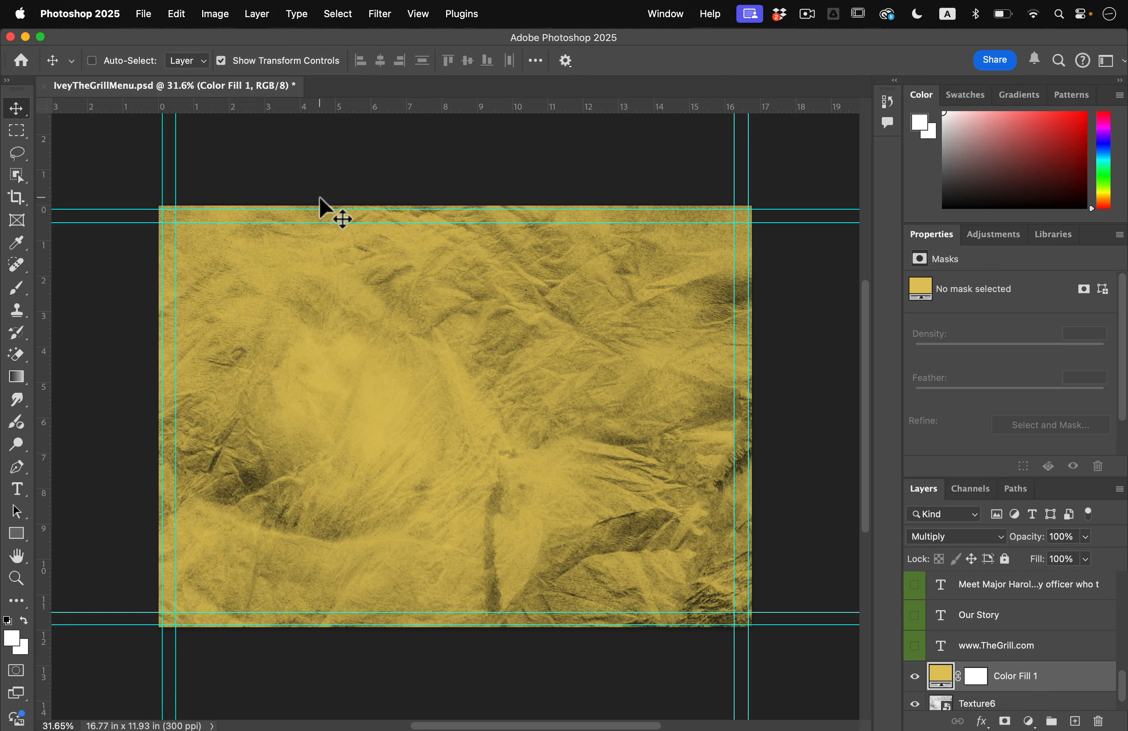
pyautogui.click(175, 14)
pyautogui.click(182, 38)
pyautogui.press('super+z')
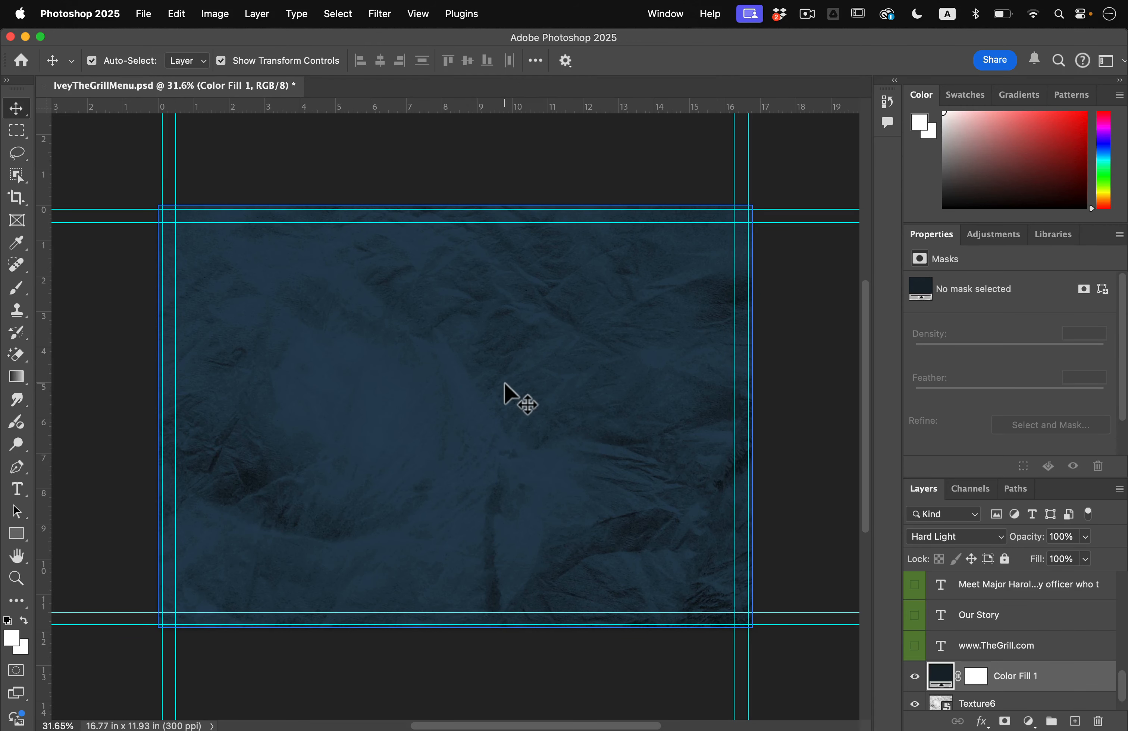
pyautogui.press('super+z')
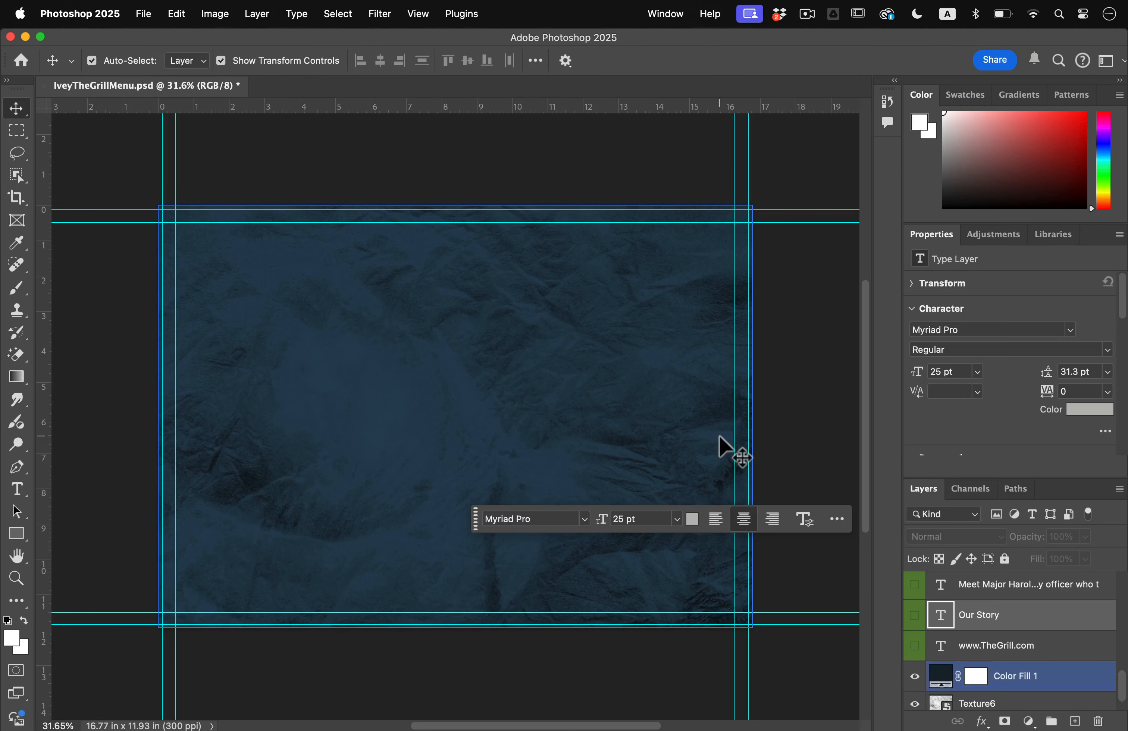
pyautogui.click(765, 469)
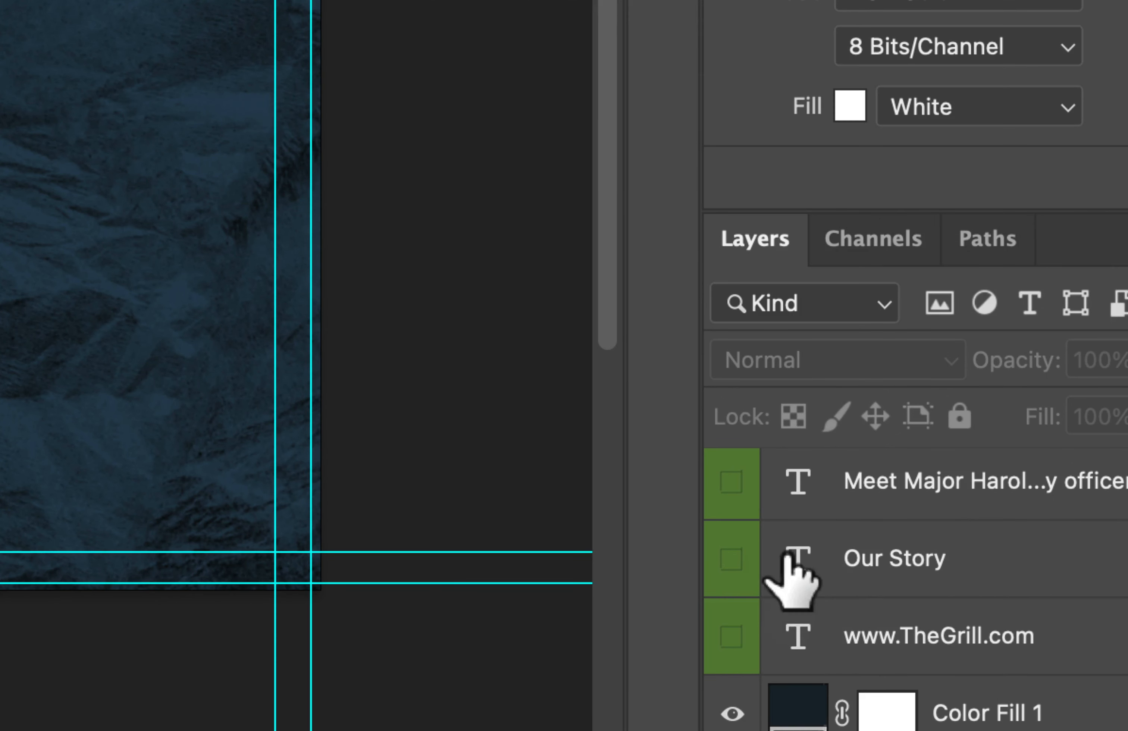
# - Make all the hidden menu layers visible, including the Our Story text layer, and deselect the layers
pyautogui.rightClick(727, 550)
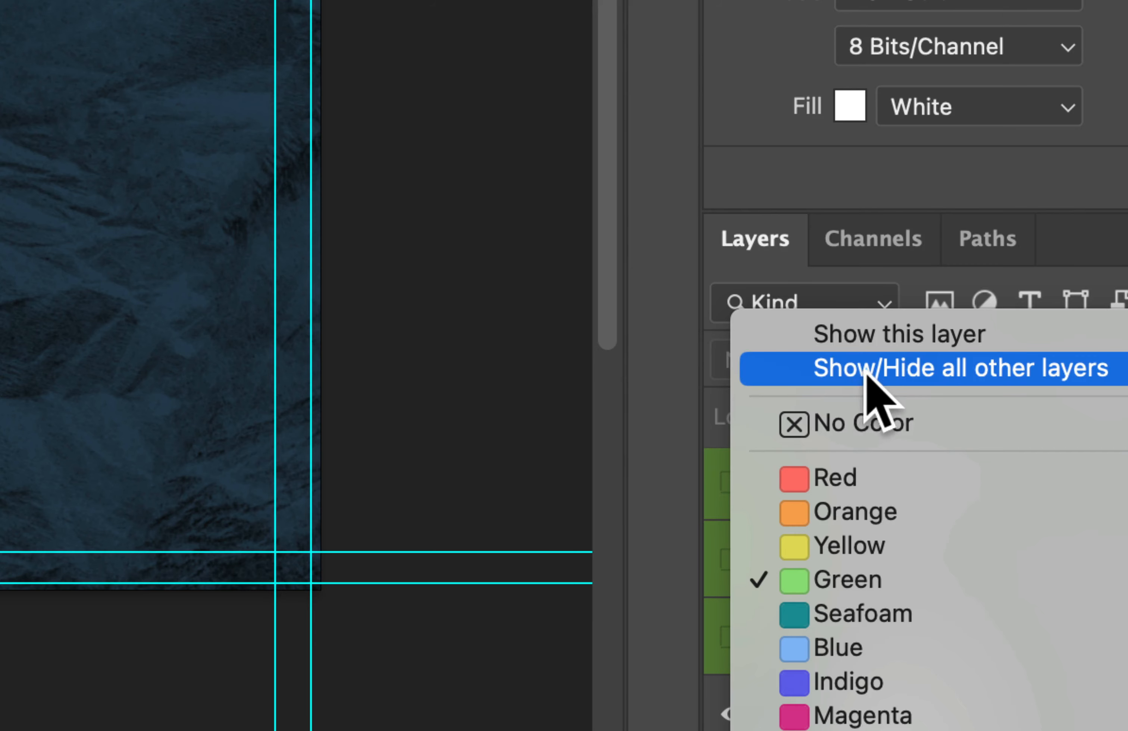
pyautogui.click(860, 370)
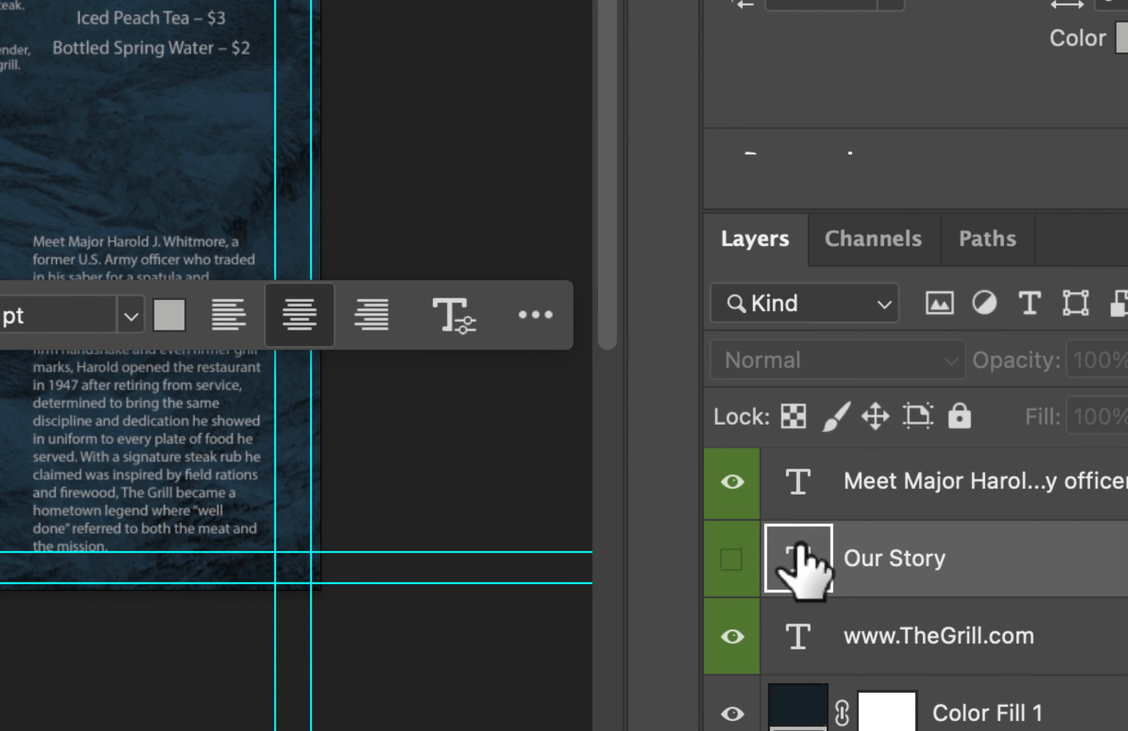
pyautogui.click(801, 565)
pyautogui.click(739, 562)
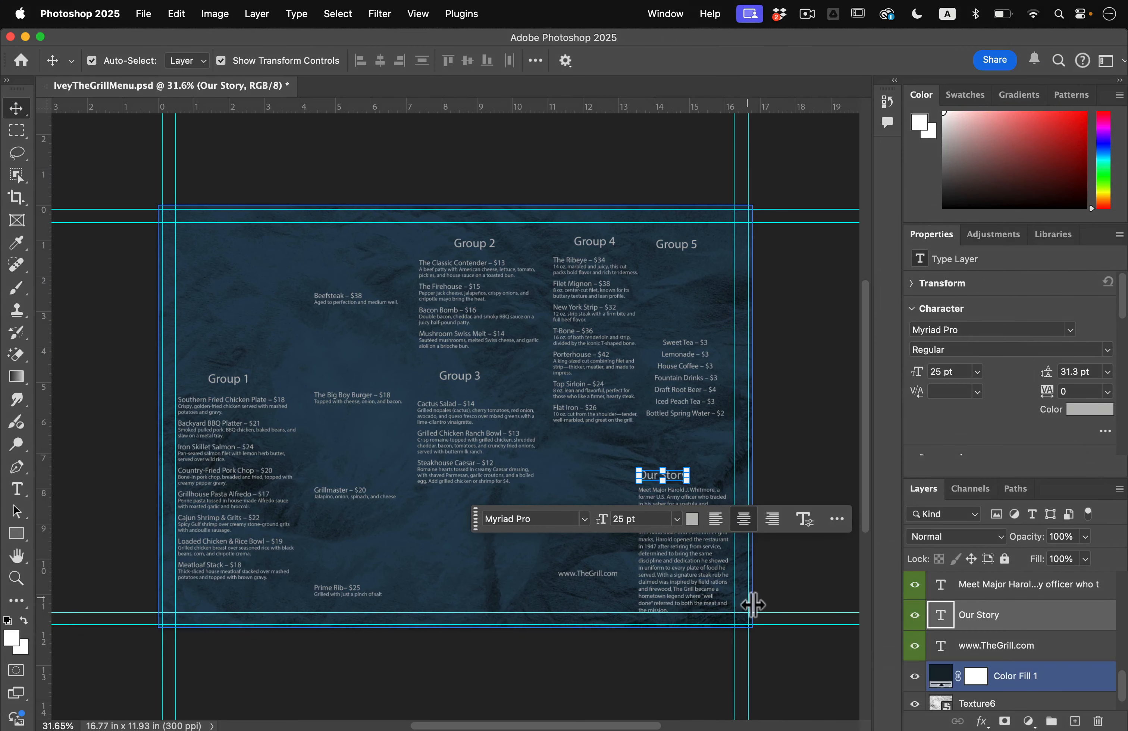
pyautogui.click(809, 452)
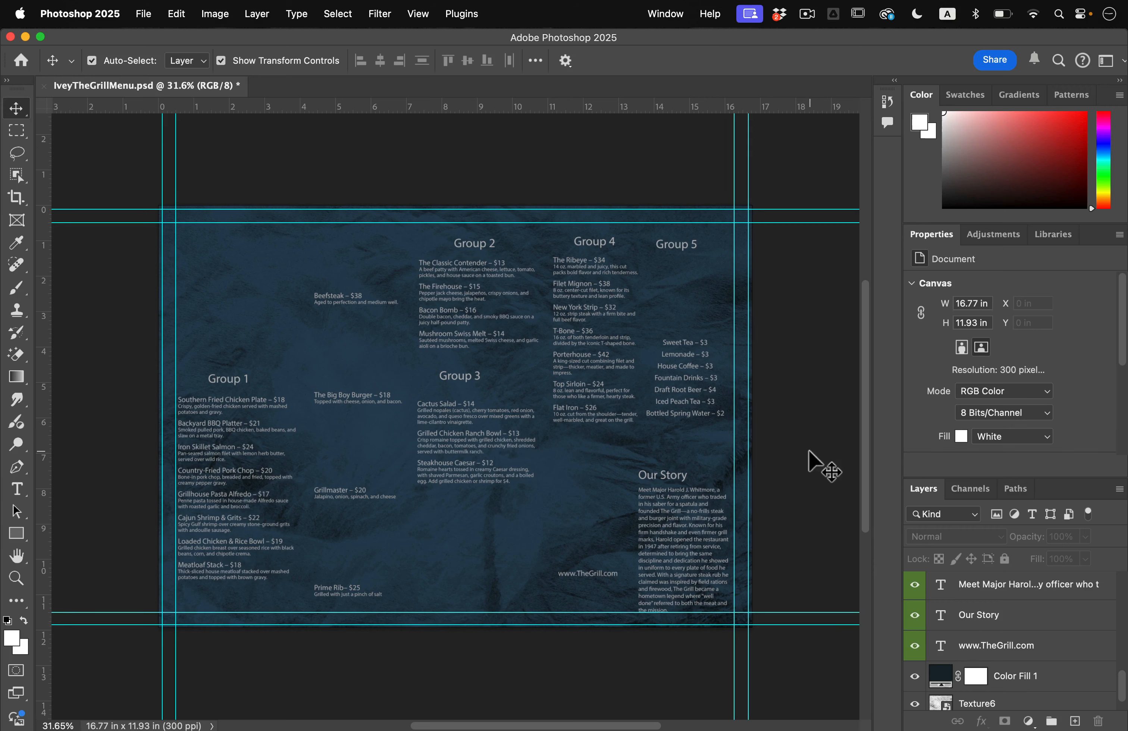
# - Preview light blue #8aaecc and dark yellow #9a8f12 as Color Fill 1 colors behind the menu text without applying either
pyautogui.scroll(5, 521, 403)
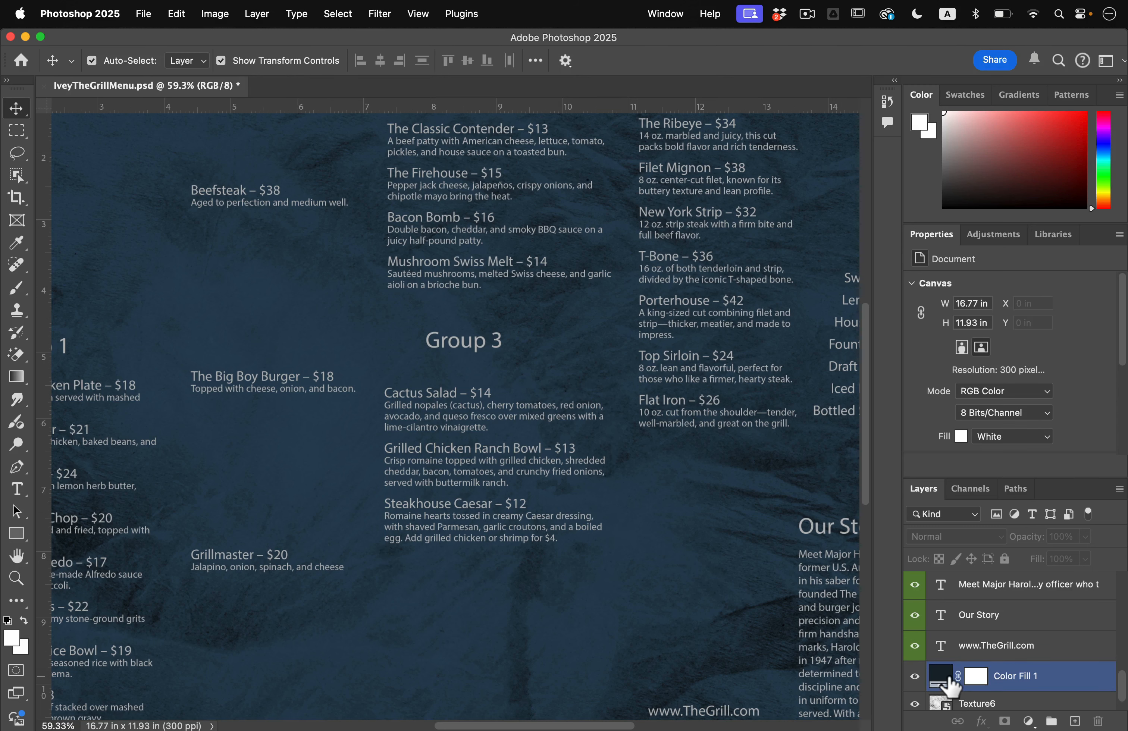
pyautogui.click(951, 686)
pyautogui.doubleClick(938, 675)
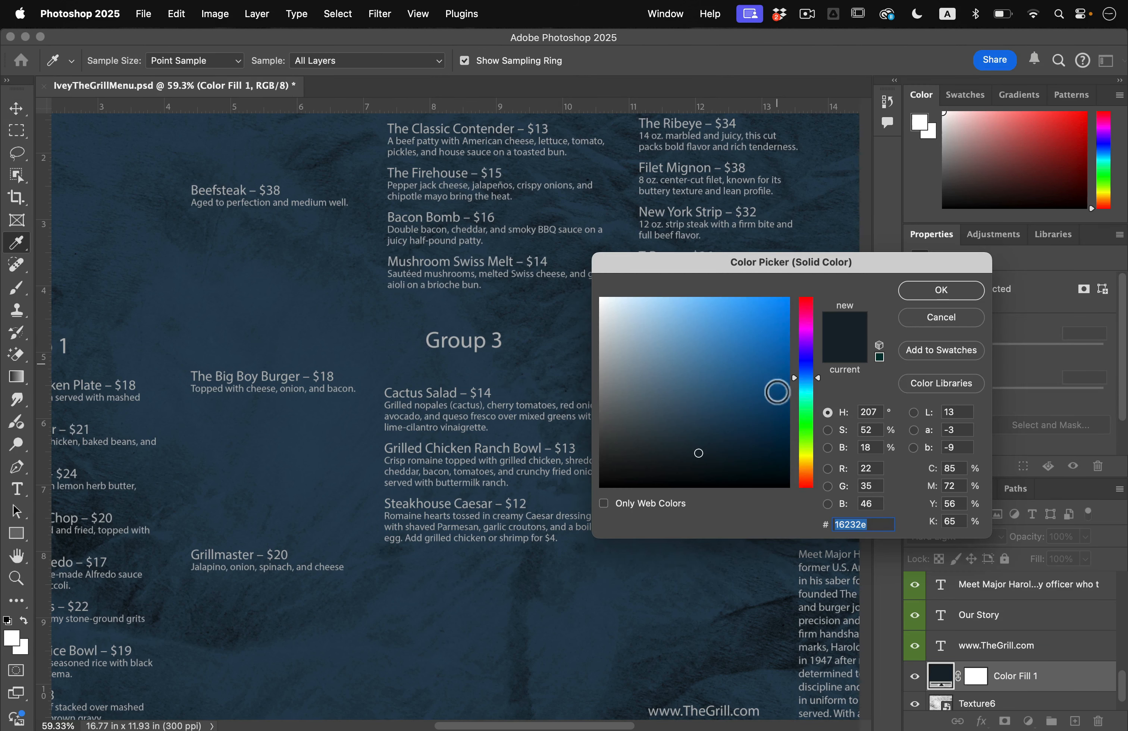
pyautogui.moveTo(777, 392); pyautogui.dragTo(667, 341)
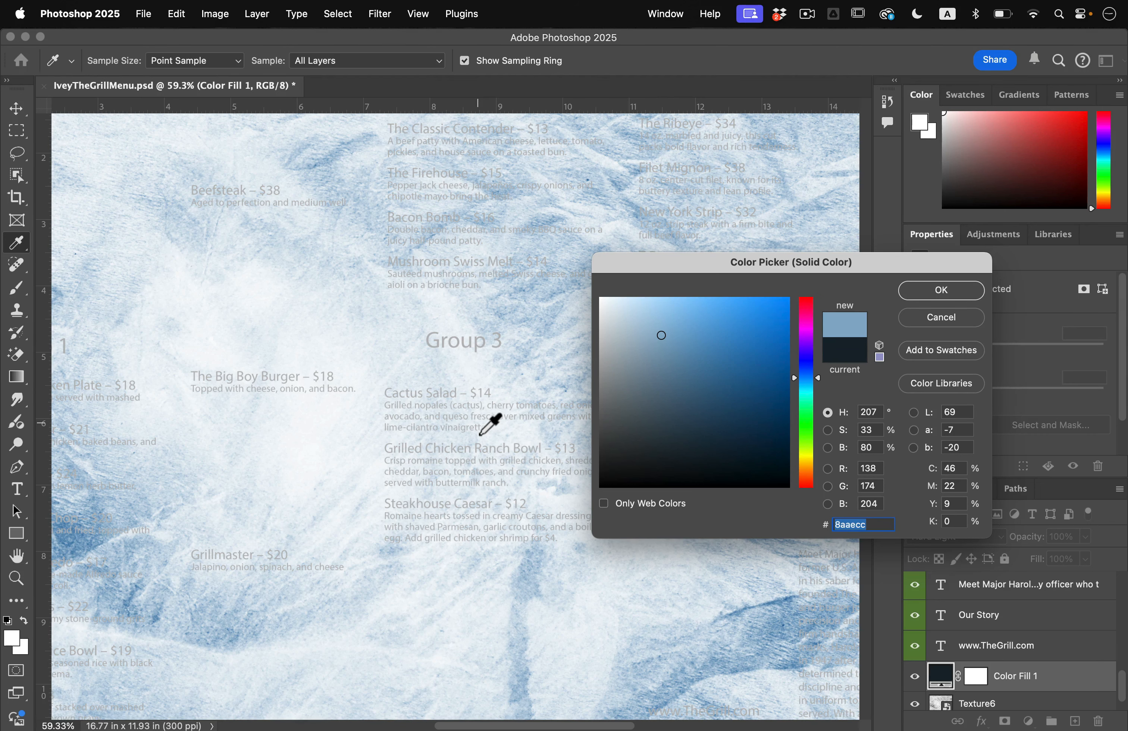
pyautogui.click(806, 459)
pyautogui.click(774, 379)
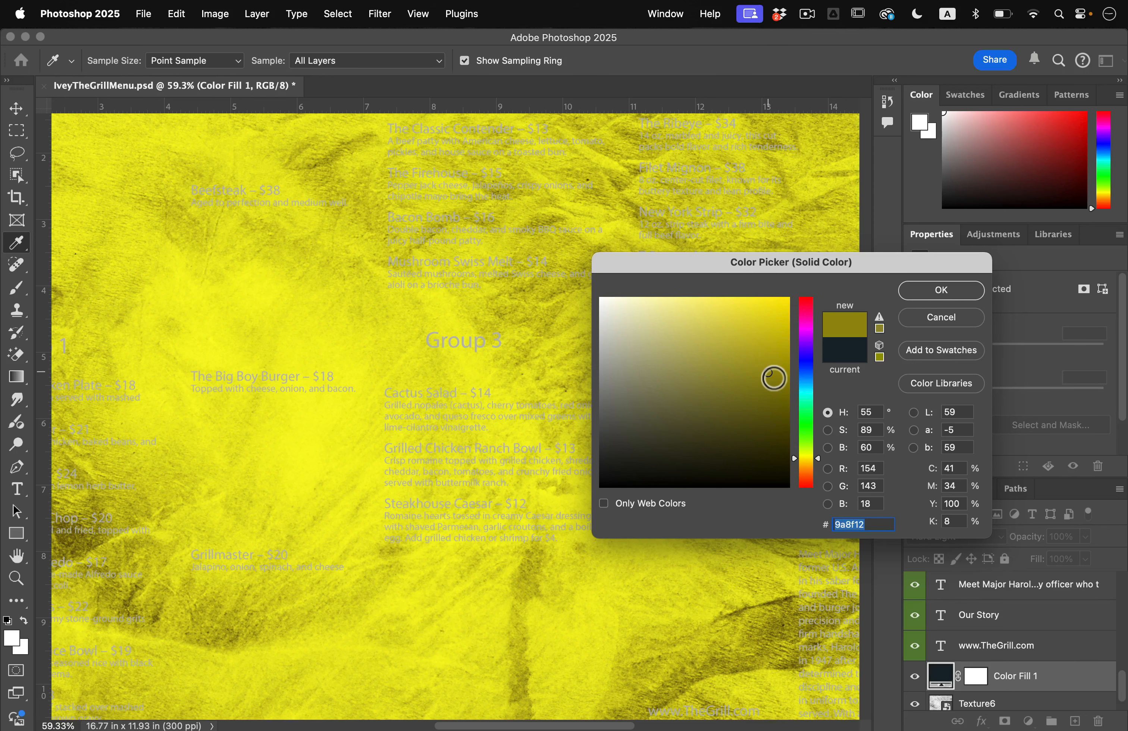
pyautogui.click(933, 318)
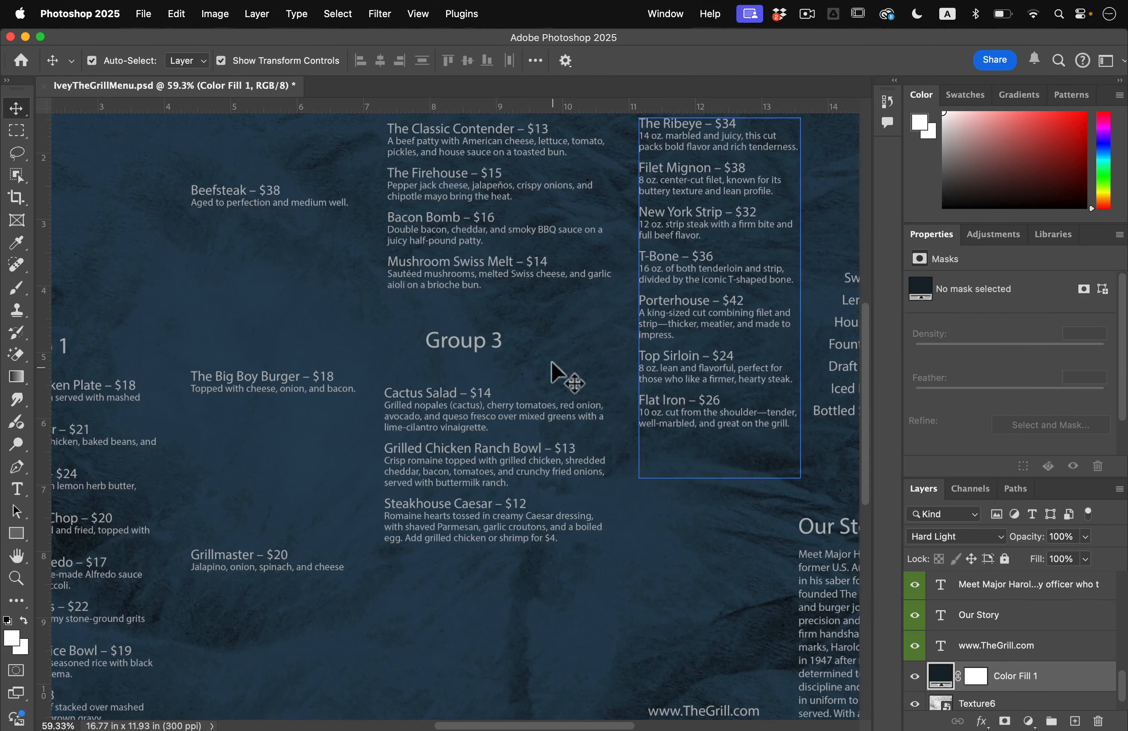
# - Select all the text in the Main Event Menu block under Group 1 and try white as its text color
pyautogui.scroll(-4, 632, 377)
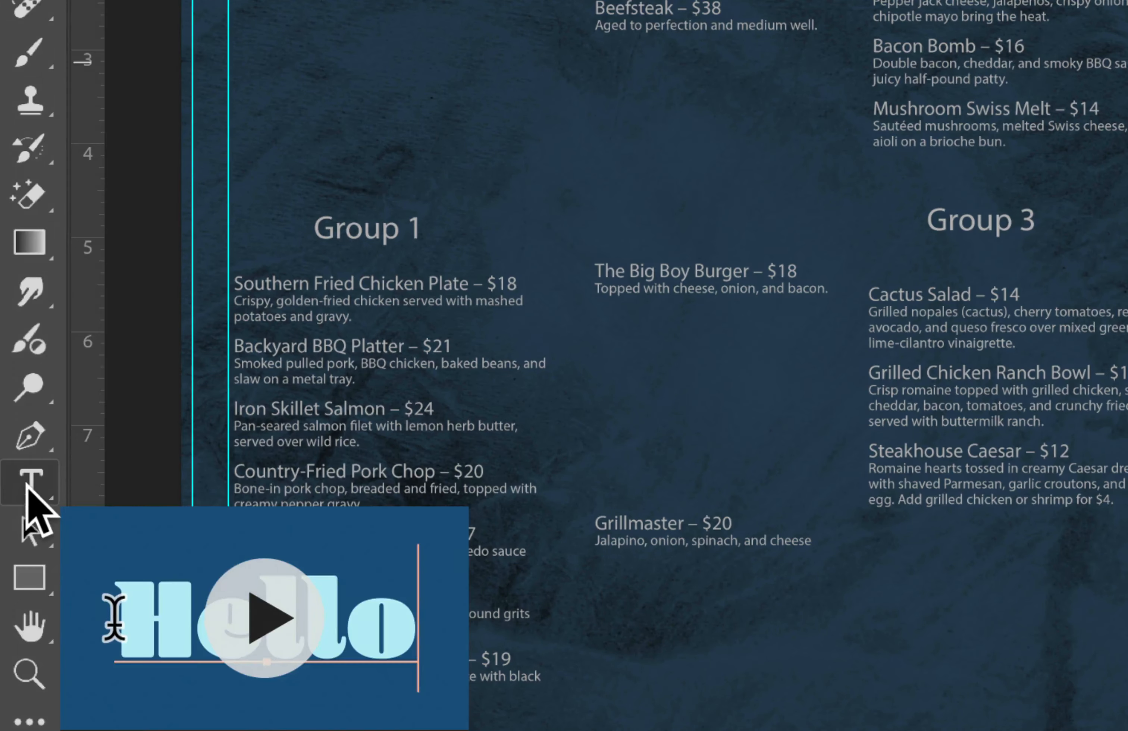
pyautogui.click(17, 489)
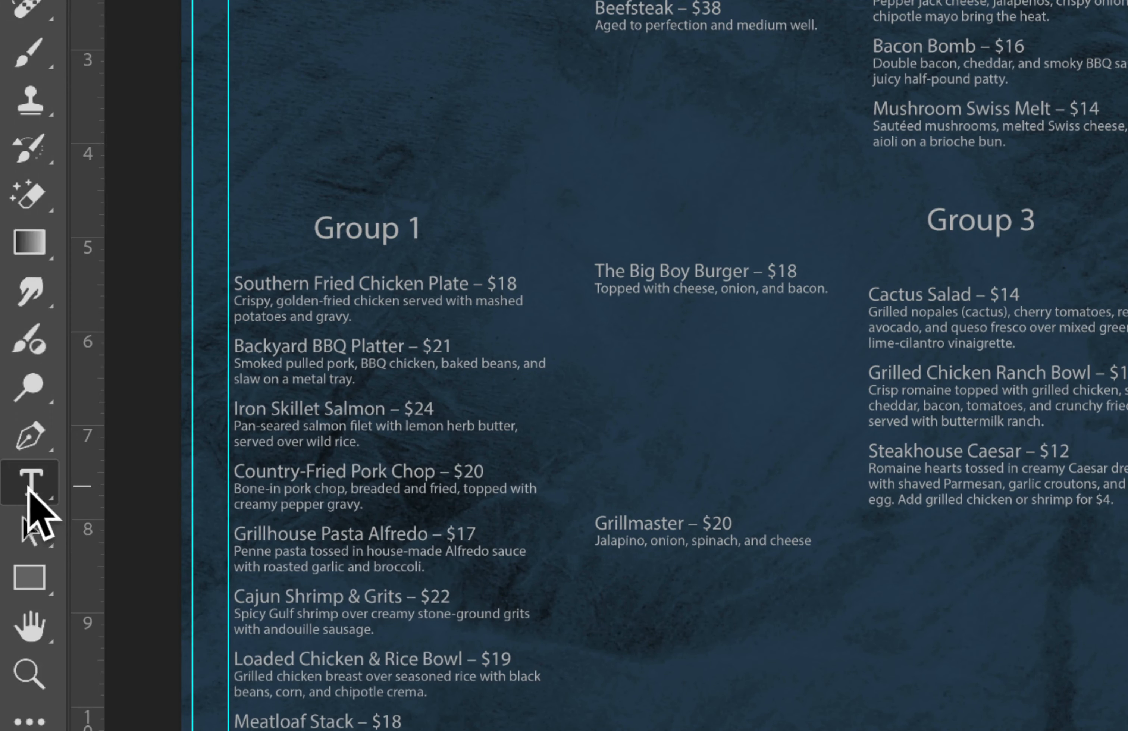
pyautogui.click(304, 299)
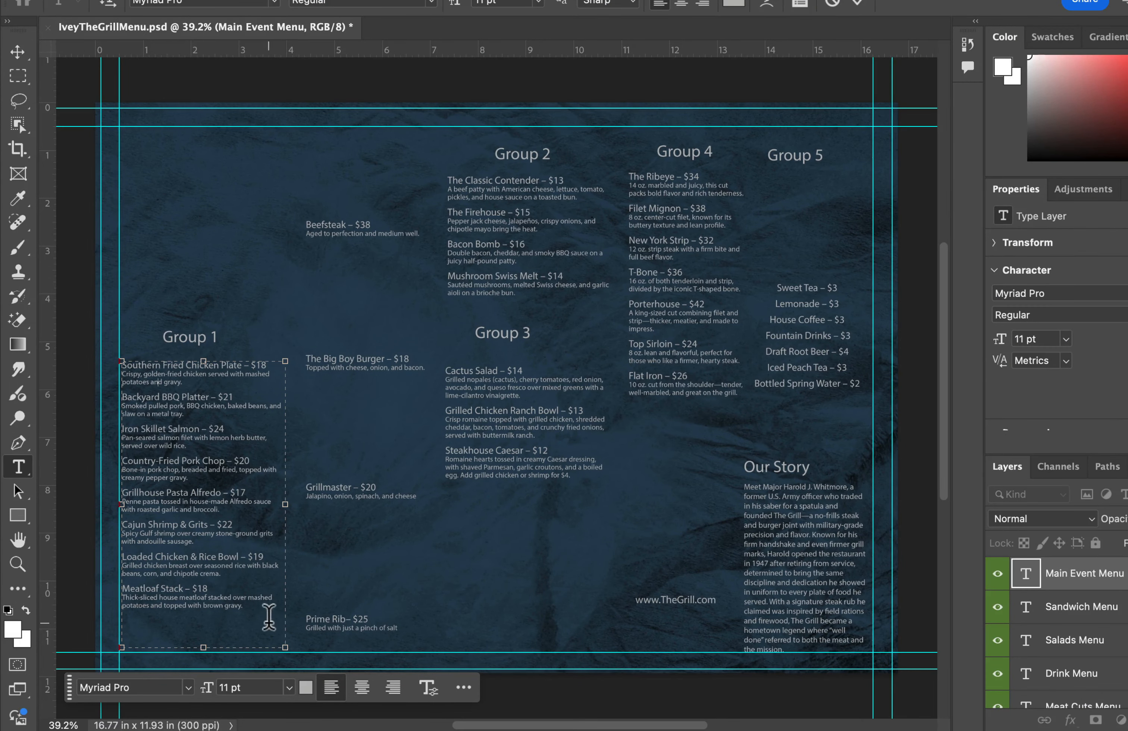
pyautogui.moveTo(269, 618); pyautogui.dragTo(102, 349)
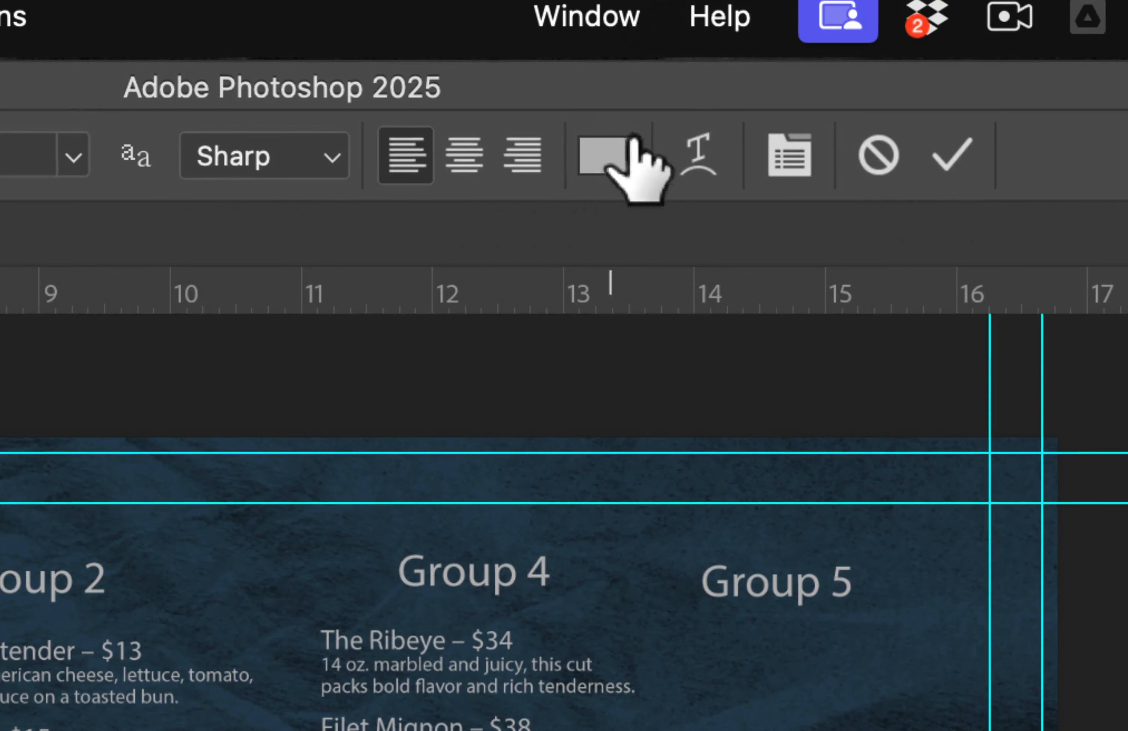
pyautogui.click(617, 157)
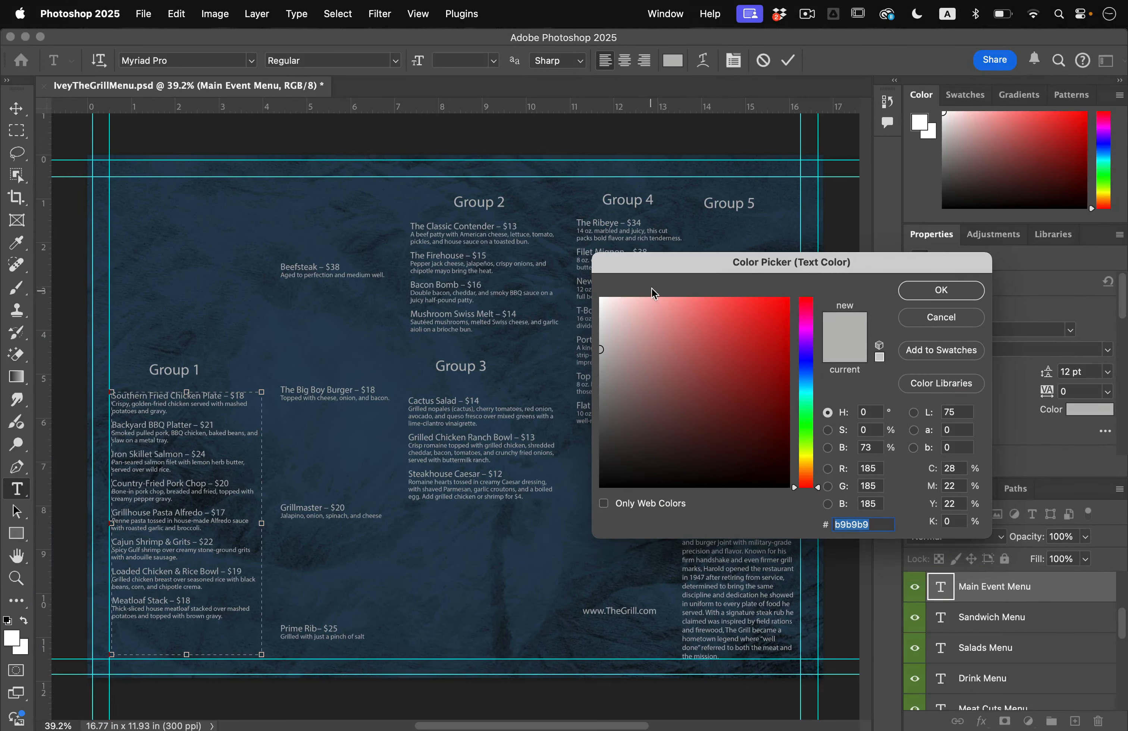
pyautogui.moveTo(652, 287); pyautogui.dragTo(271, 403)
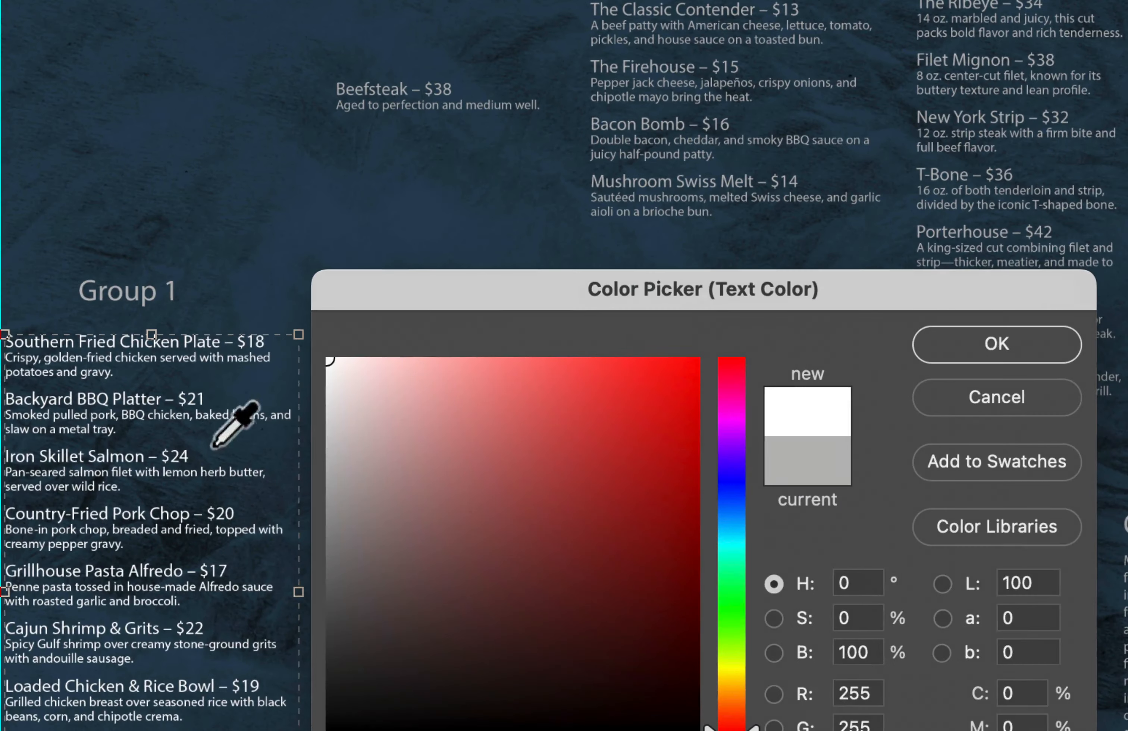
pyautogui.moveTo(301, 451)
pyautogui.mouseDown()
pyautogui.moveTo(284, 470)
pyautogui.moveTo(317, 630)
pyautogui.moveTo(302, 647)
pyautogui.moveTo(285, 369)
pyautogui.moveTo(279, 608)
pyautogui.moveTo(279, 317)
pyautogui.moveTo(275, 327)
pyautogui.mouseUp()
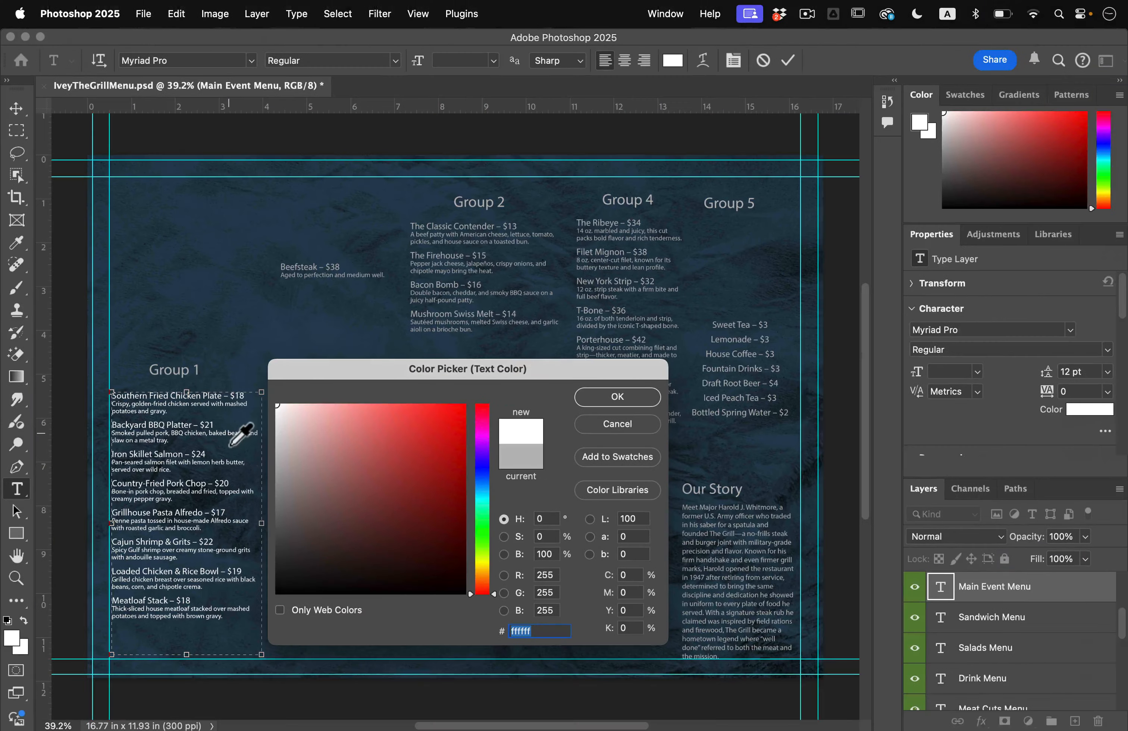
# - Check the light yellow's hex code in the color theme image and set the selected Main Event Menu text to #e3c75f
pyautogui.hotkey('ctrl', 'Up')
pyautogui.click(965, 446)
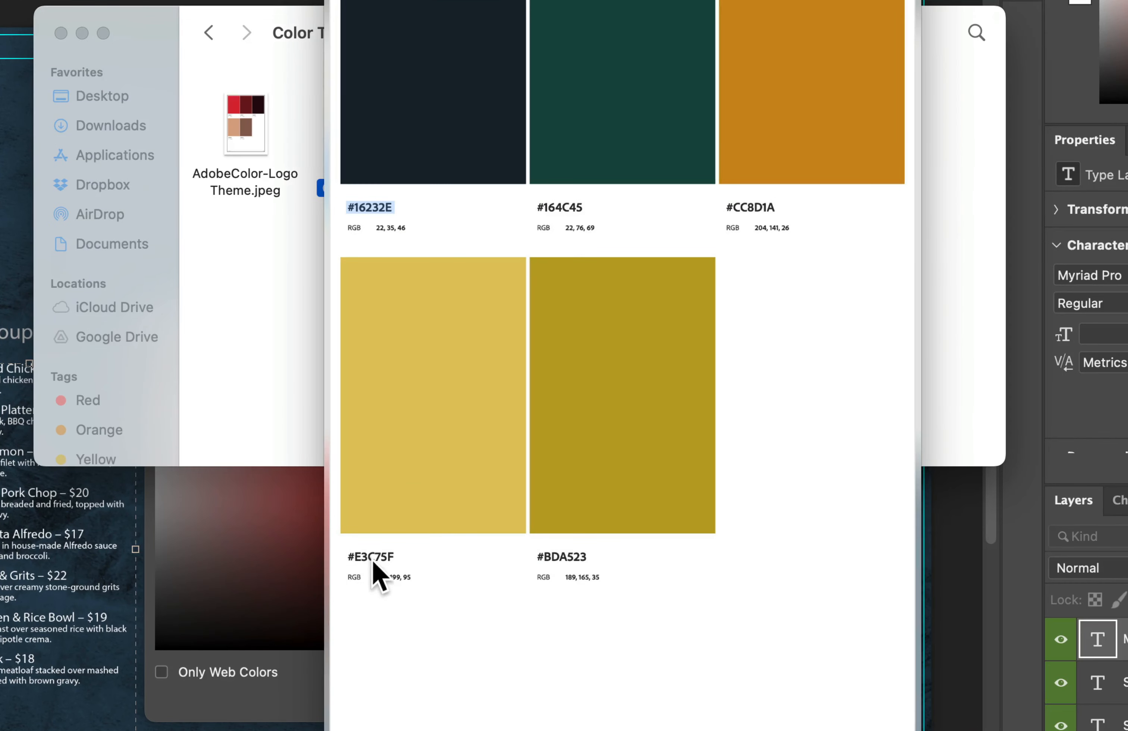
pyautogui.click(565, 691)
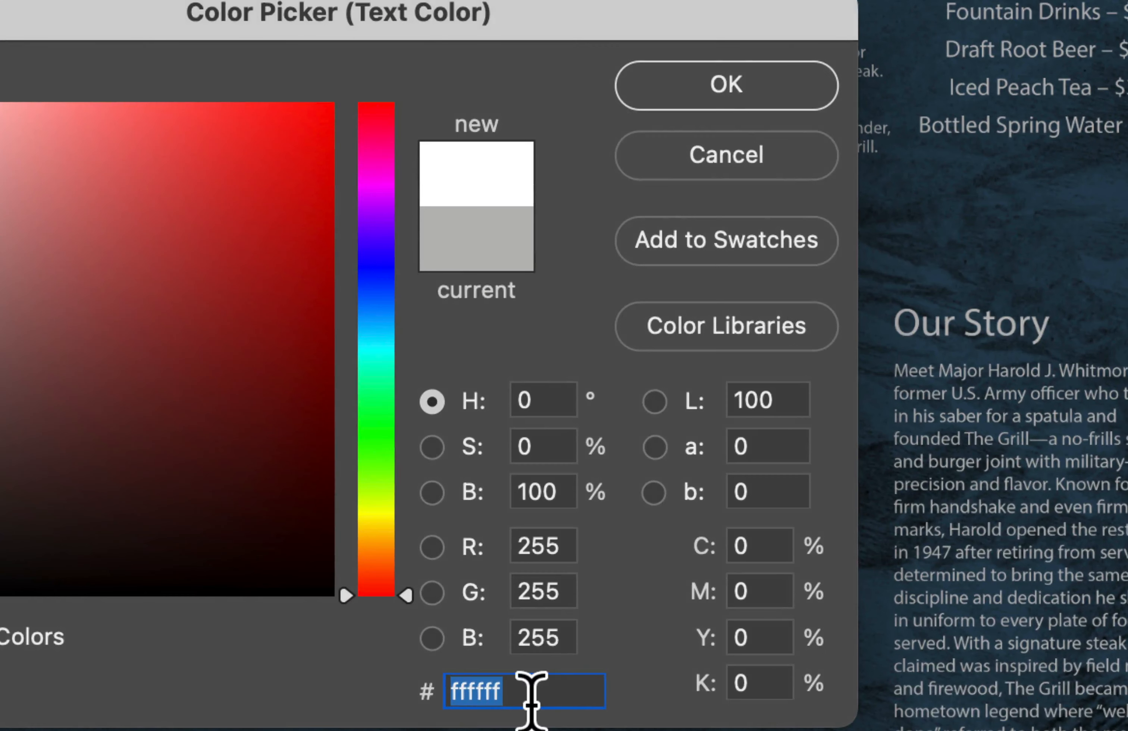
pyautogui.write('e')
pyautogui.write('3c7')
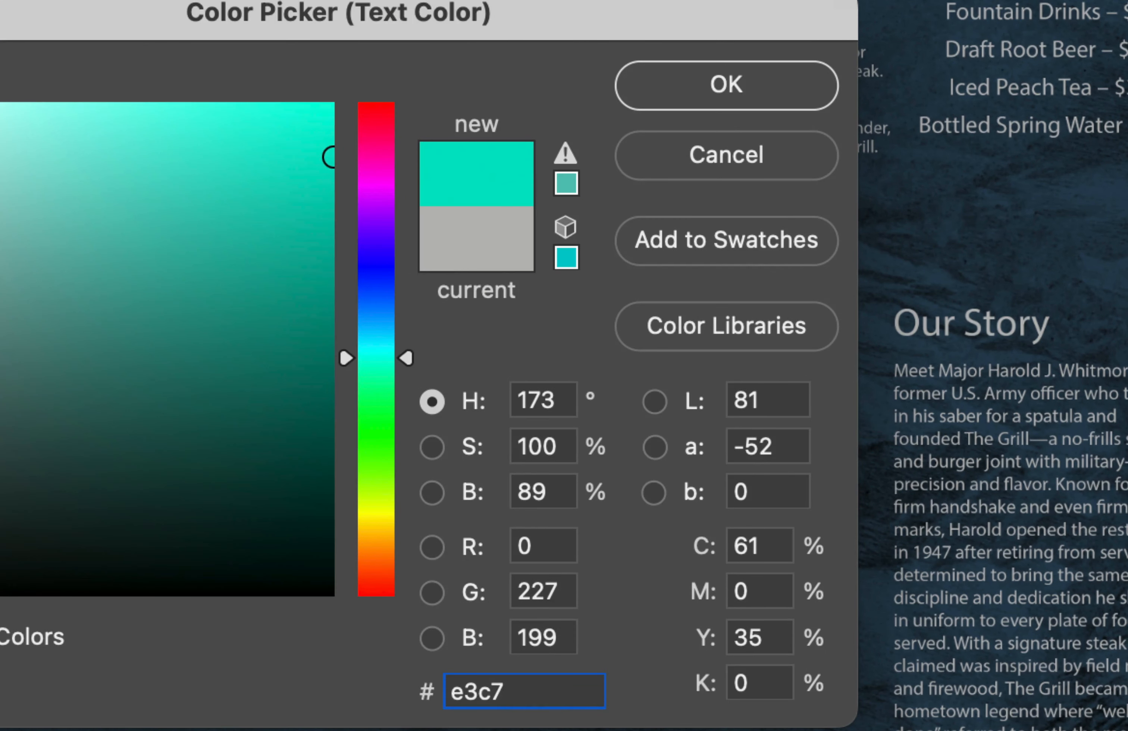
pyautogui.write('5f')
pyautogui.press('Return')
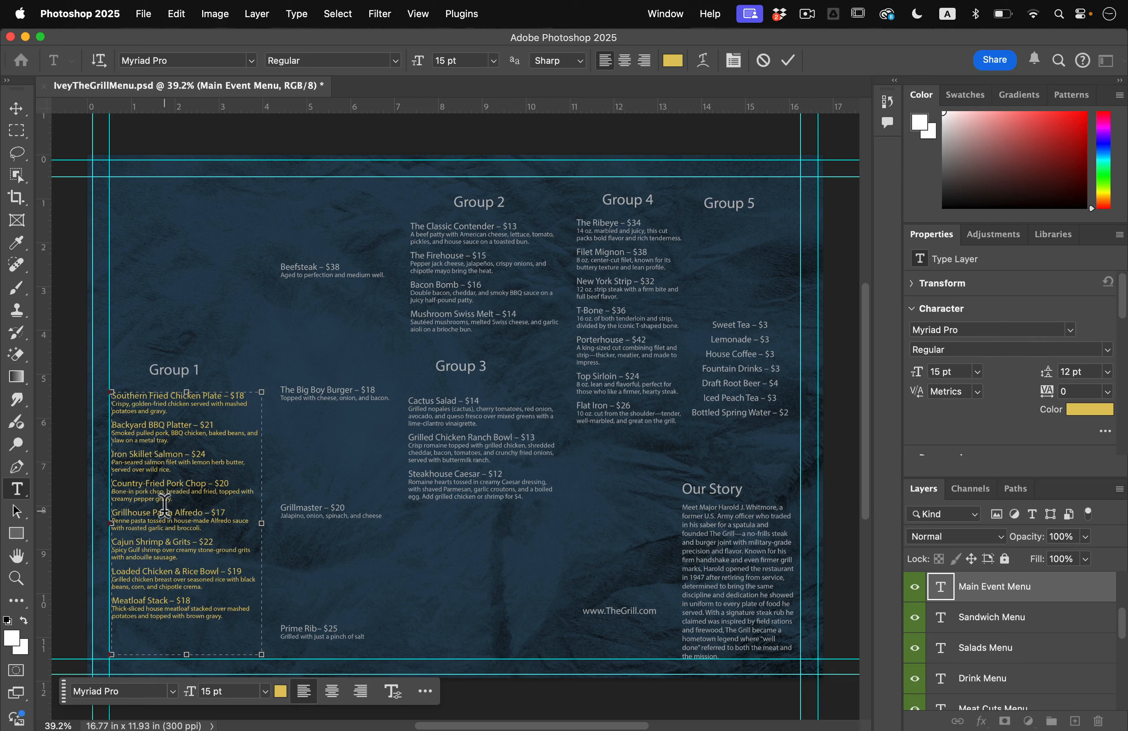
pyautogui.press('v')
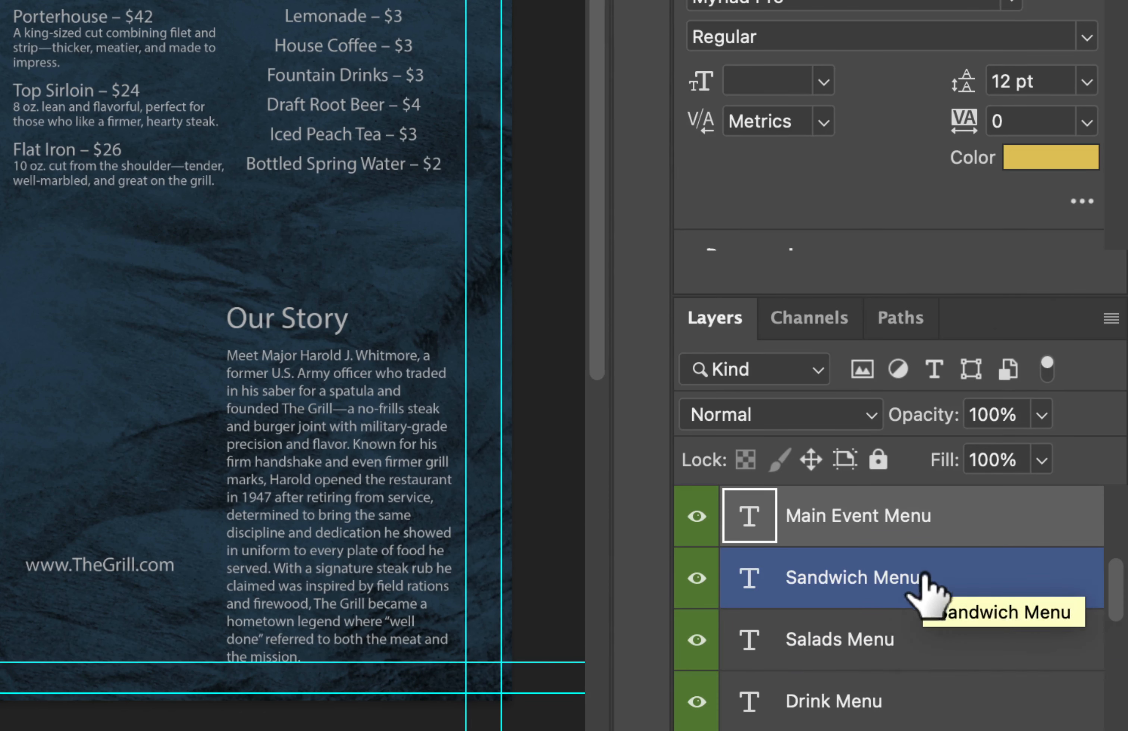
# - Set the Sandwich Menu layer's text color to #e3c75f
pyautogui.click(816, 570)
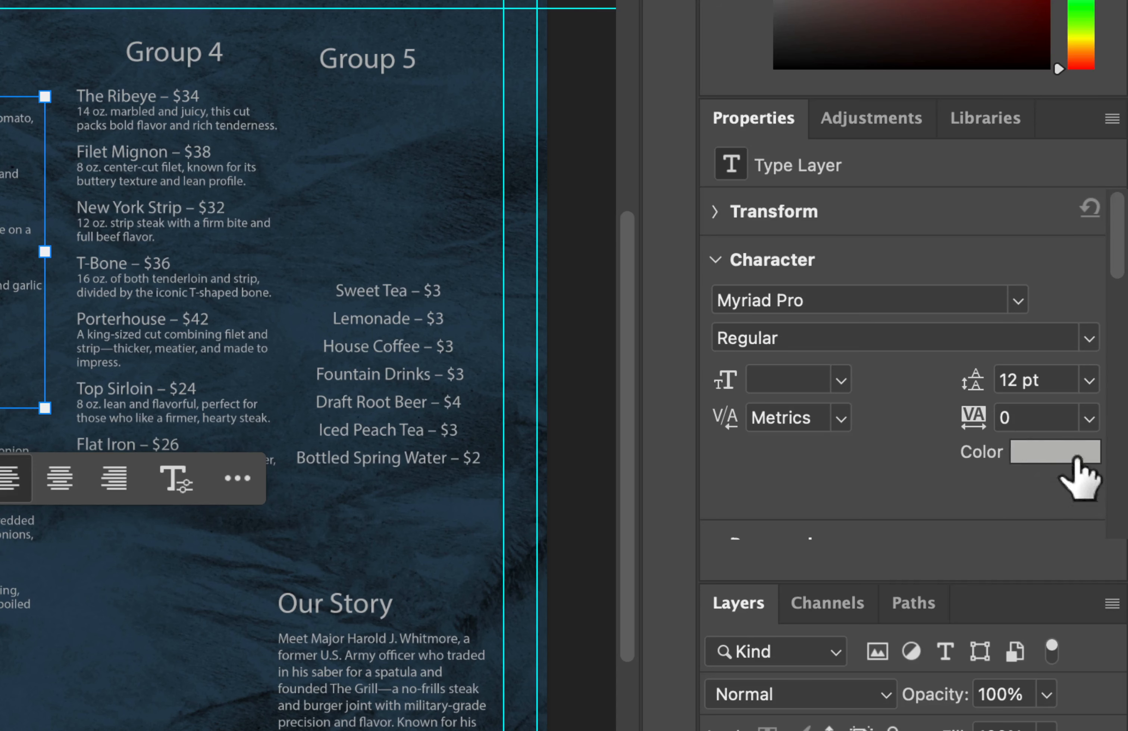
pyautogui.click(1045, 454)
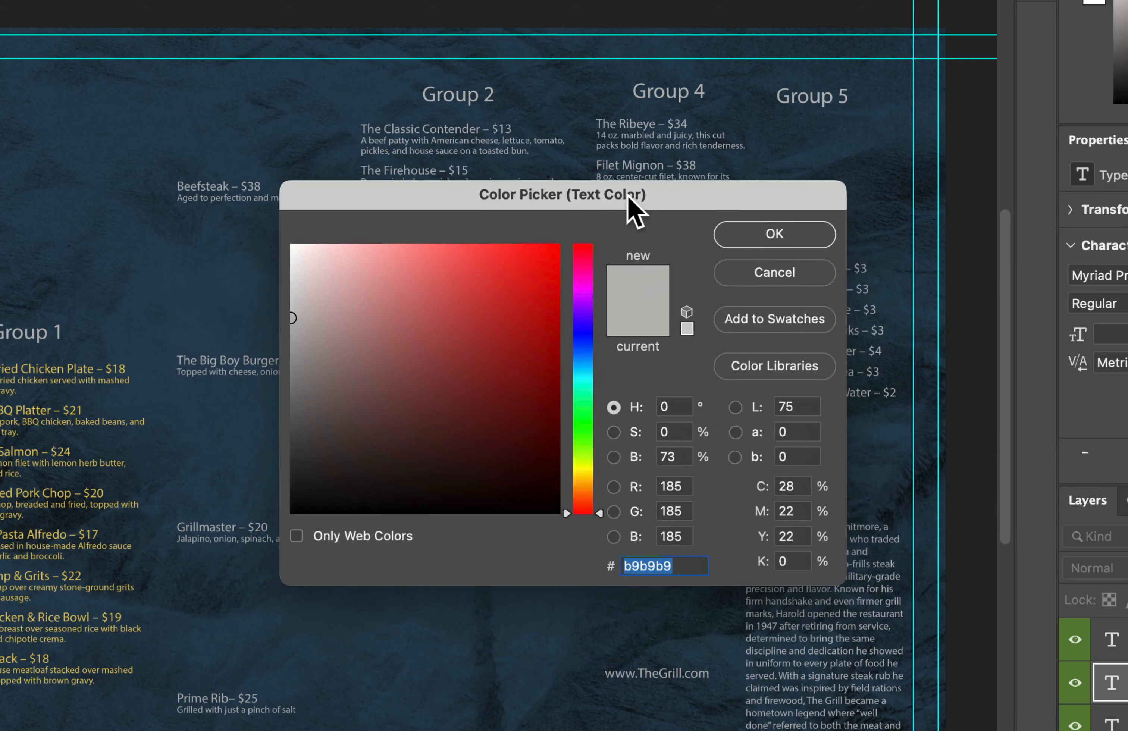
pyautogui.moveTo(629, 201); pyautogui.dragTo(831, 101)
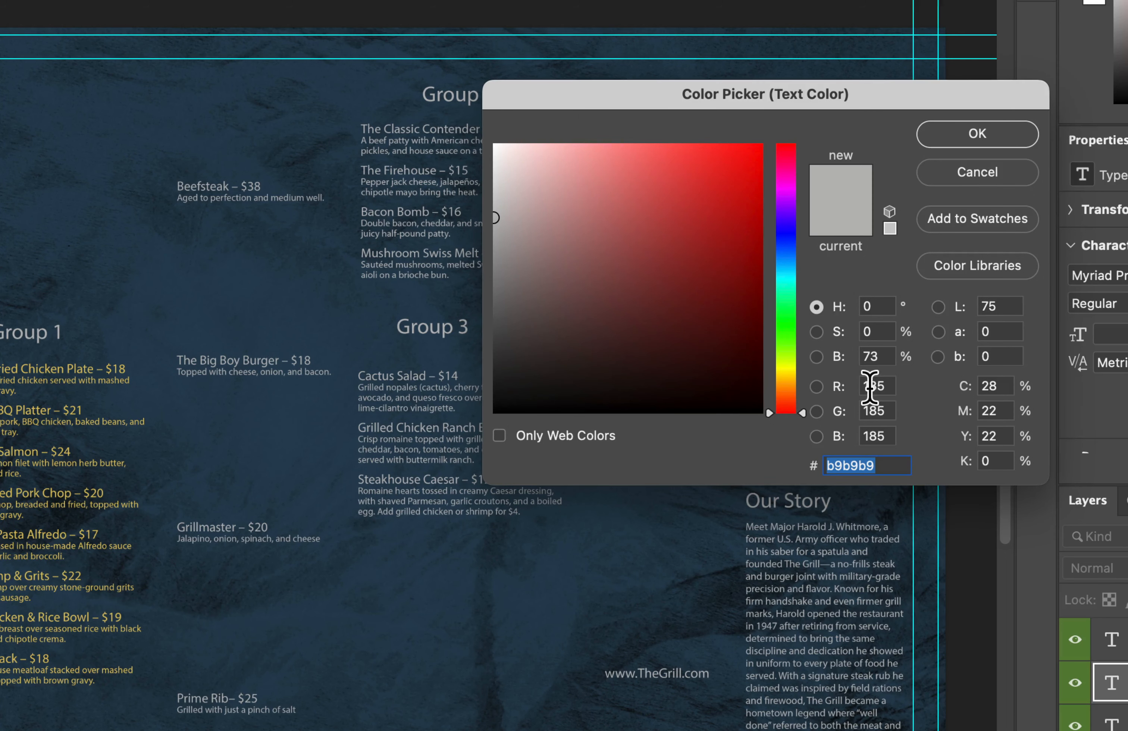
pyautogui.write('e3')
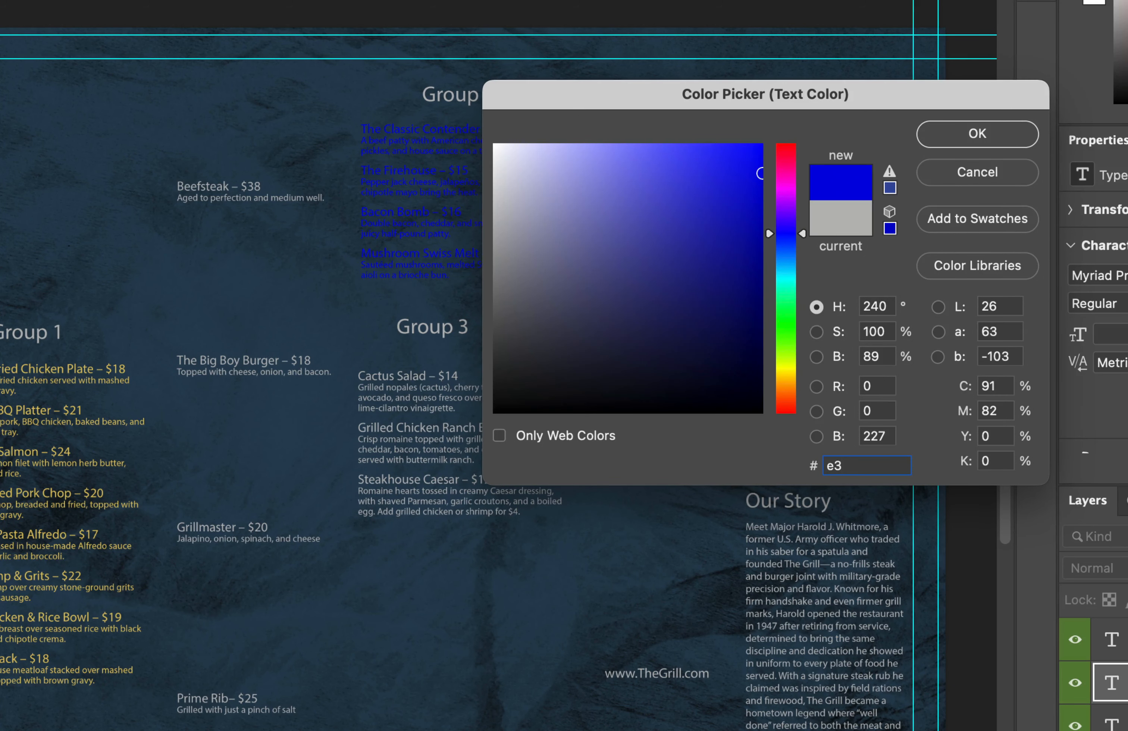
pyautogui.write('c7')
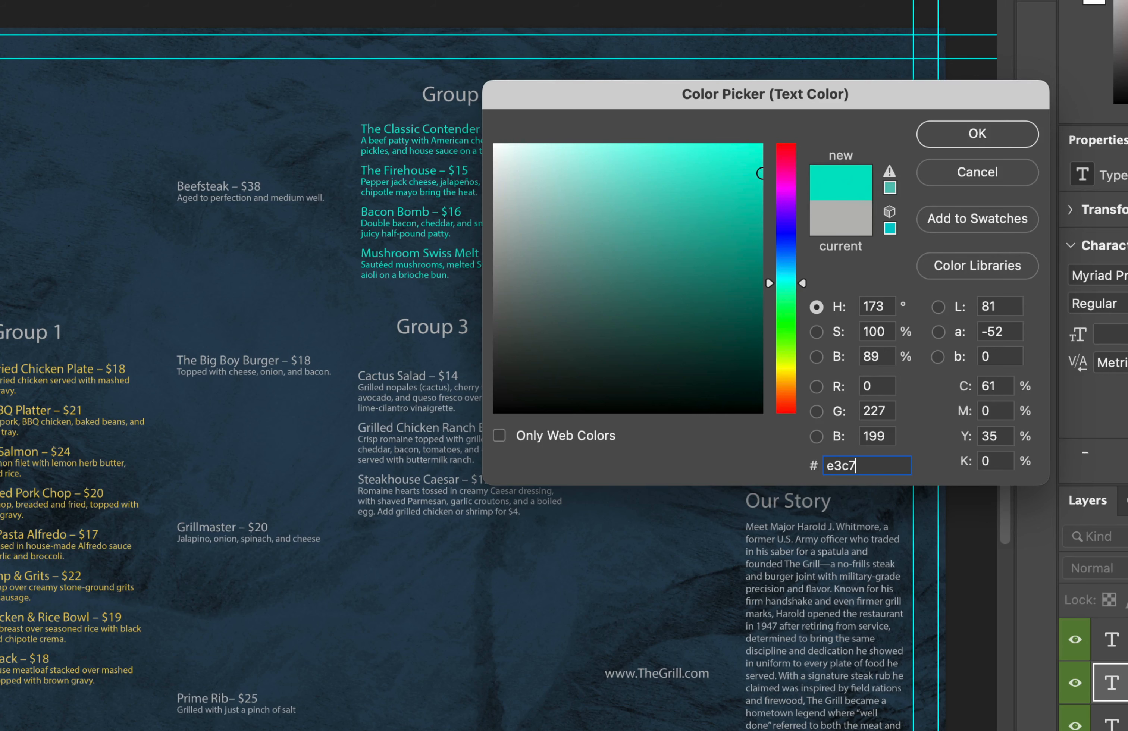
pyautogui.write('5b')
pyautogui.press('Return')
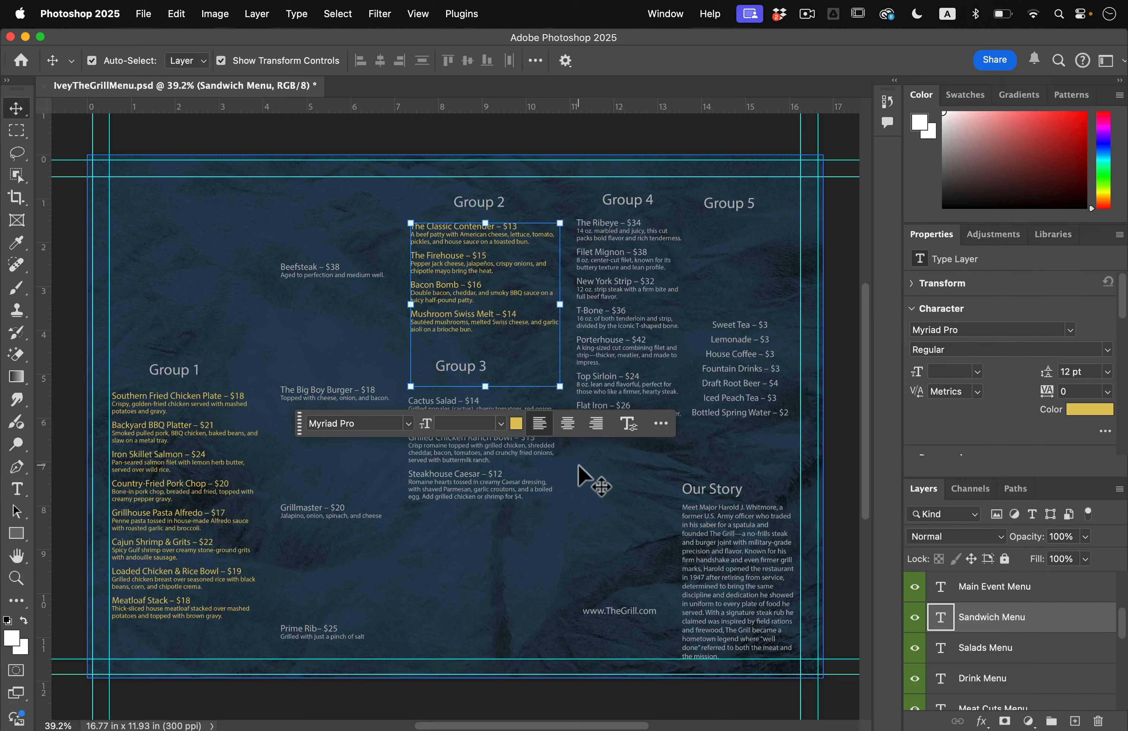
# - Copy the hex color code #e3c75f from the Sandwich Menu layer's text color
pyautogui.click(1013, 622)
pyautogui.click(1089, 409)
pyautogui.press('super+c')
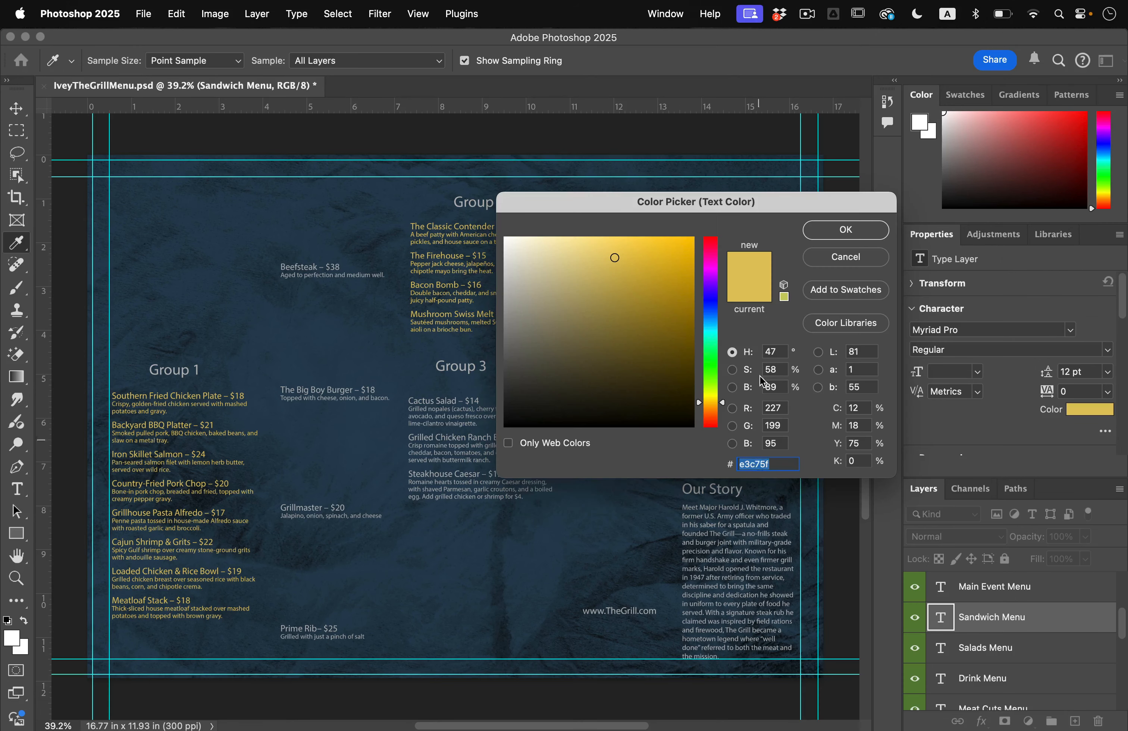
pyautogui.press('Return')
# - Apply the copied #e3c75f text color to the Salads Menu, Drink Menu and Meat Cuts Menu layers together
pyautogui.click(1010, 651)
pyautogui.keyDown('super'); pyautogui.click(1010, 676); pyautogui.keyUp('super')
pyautogui.scroll(-1, 1011, 676)
pyautogui.keyDown('super'); pyautogui.click(1012, 676); pyautogui.keyUp('super')
pyautogui.scroll(-2, 1036, 650)
pyautogui.keyDown('super'); pyautogui.click(1001, 664); pyautogui.keyUp('super')
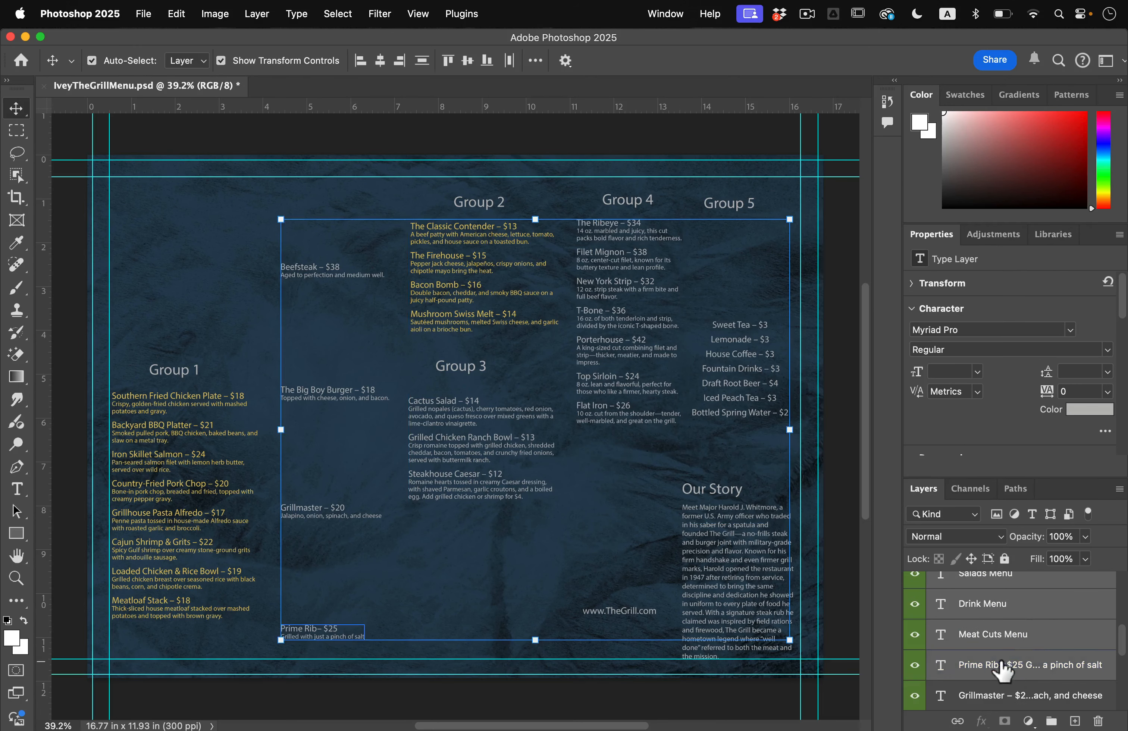
pyautogui.keyDown('super'); pyautogui.click(1001, 663); pyautogui.keyUp('super')
pyautogui.click(1089, 409)
pyautogui.press('super+v')
pyautogui.press('Return')
# - Apply the copied #e3c75f text color to the Prime Rib, Grillmaster, Beefsteak and The Big Boy Burger layers together
pyautogui.click(1014, 664)
pyautogui.scroll(-1, 1016, 668)
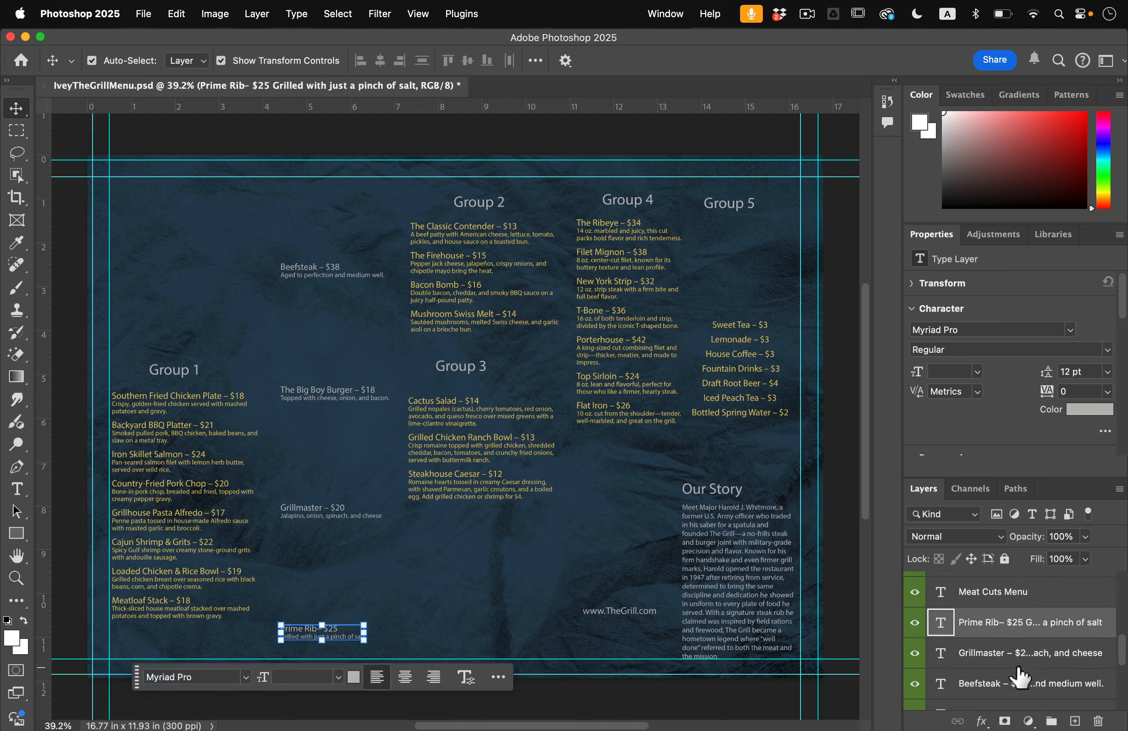
pyautogui.keyDown('shift'); pyautogui.click(950, 708); pyautogui.keyUp('shift')
pyautogui.scroll(-2, 923, 703)
pyautogui.click(1088, 409)
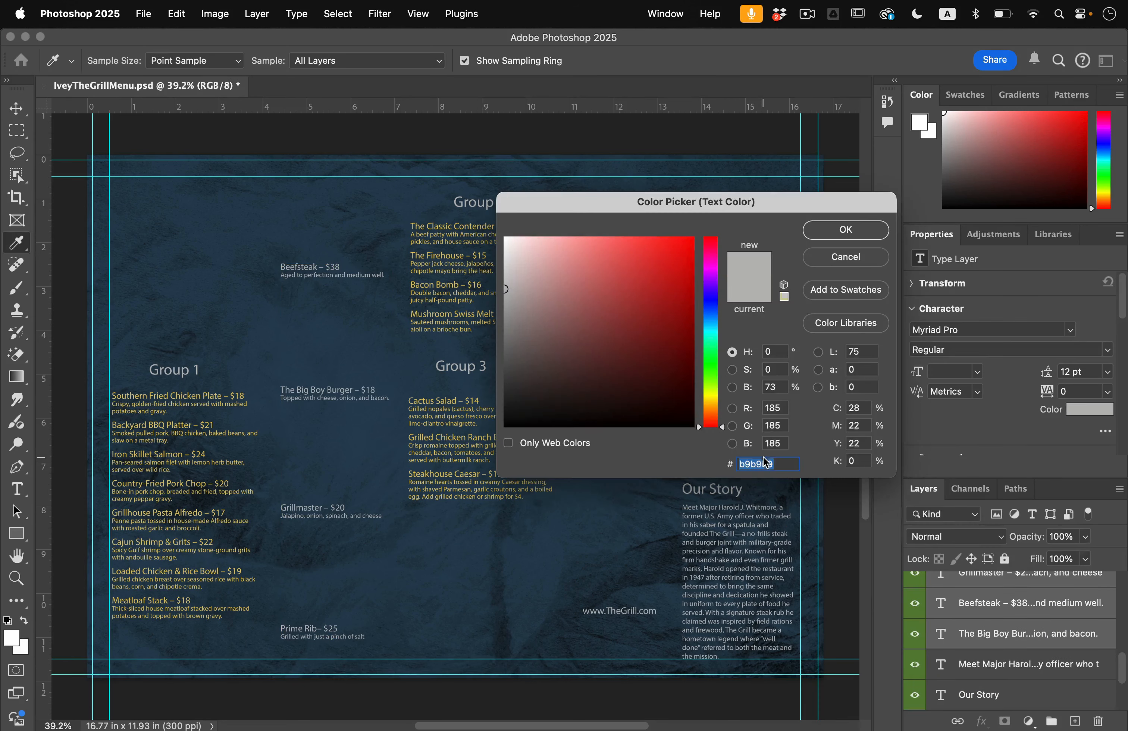
pyautogui.press('super+v')
pyautogui.press('Return')
# - Select the Group 1 to Group 5 headings and the Our Story heading, and change their text color to white
pyautogui.click(169, 369)
pyautogui.keyDown('shift'); pyautogui.click(489, 203); pyautogui.keyUp('shift')
pyautogui.keyDown('shift'); pyautogui.click(468, 366); pyautogui.keyUp('shift')
pyautogui.keyDown('shift'); pyautogui.click(631, 202); pyautogui.keyUp('shift')
pyautogui.keyDown('shift'); pyautogui.click(729, 203); pyautogui.keyUp('shift')
pyautogui.keyDown('shift'); pyautogui.click(717, 489); pyautogui.keyUp('shift')
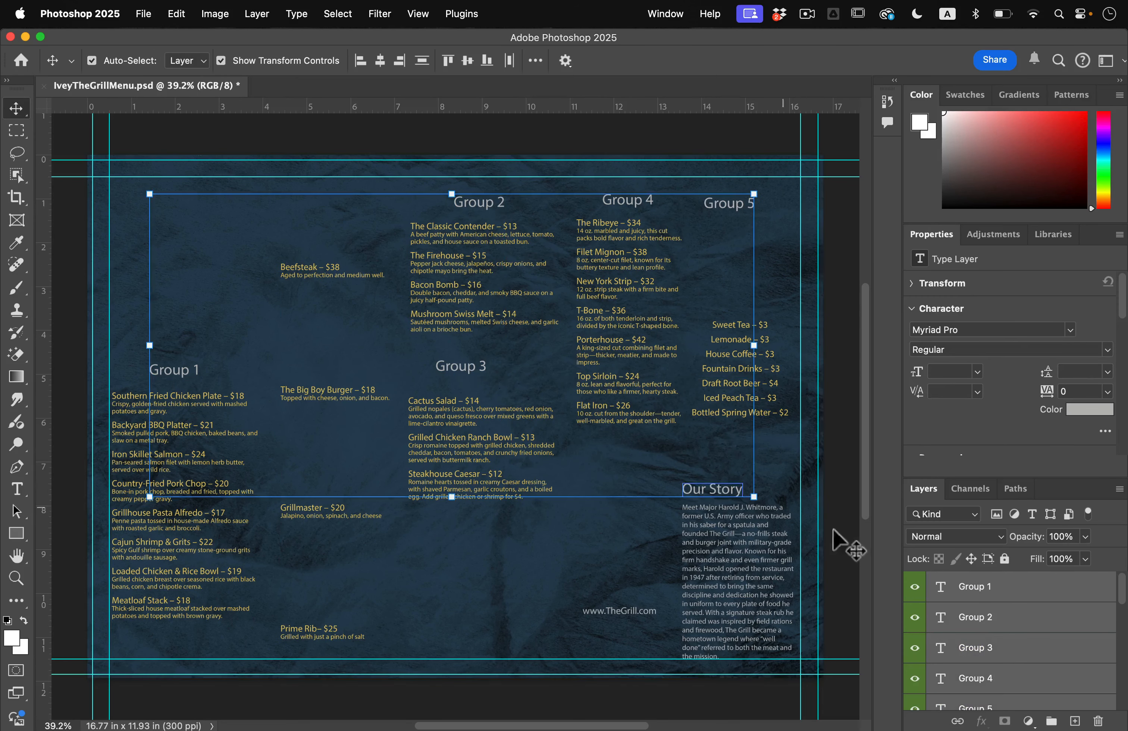
pyautogui.click(1088, 409)
pyautogui.press('super+v')
pyautogui.press('Return')
# - Deselect the heading layers and save the menu document
pyautogui.click(856, 265)
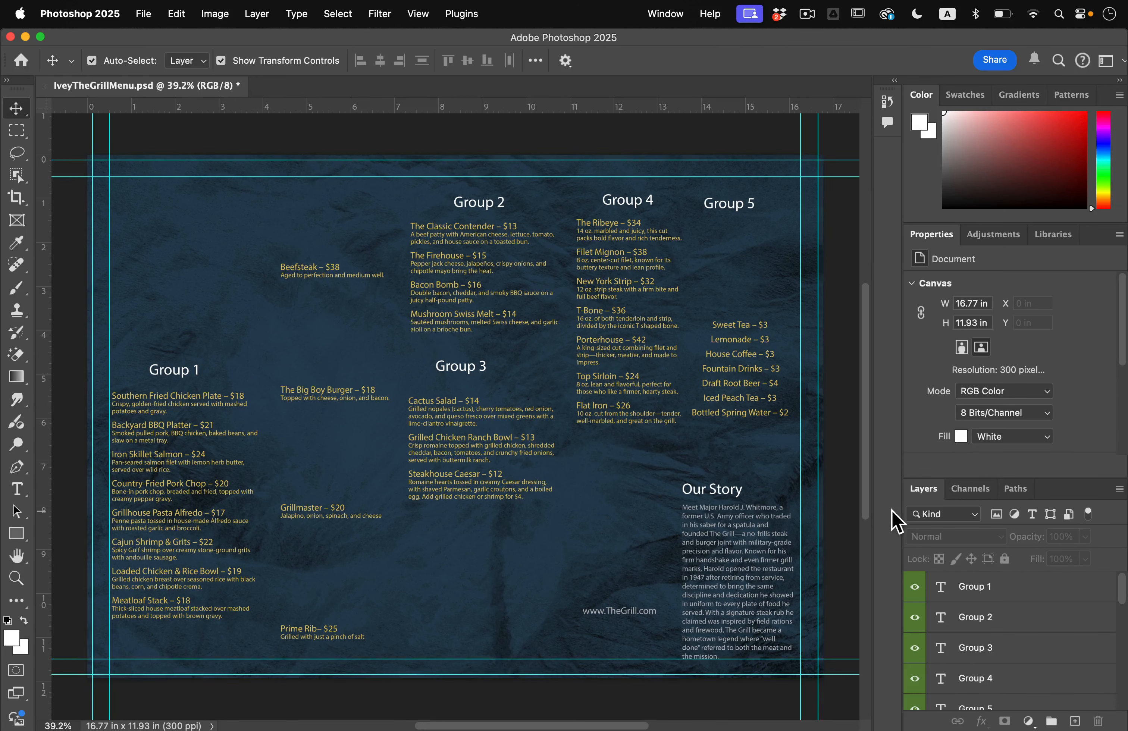
pyautogui.click(143, 13)
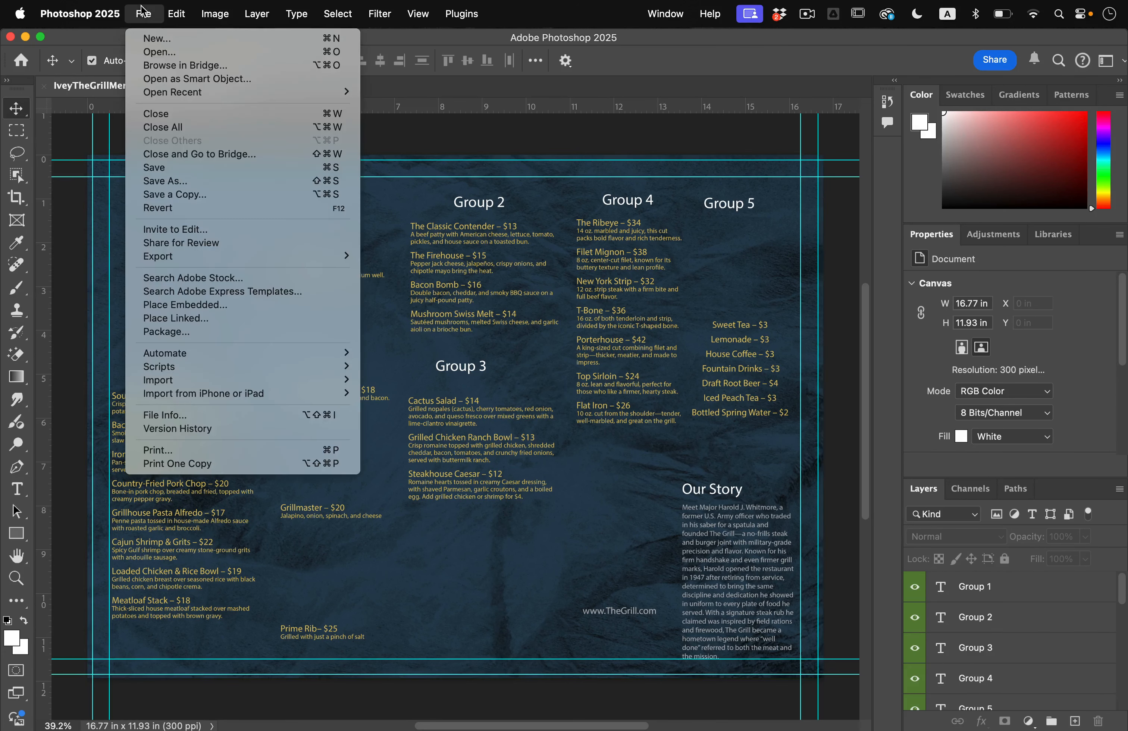
pyautogui.click(169, 168)
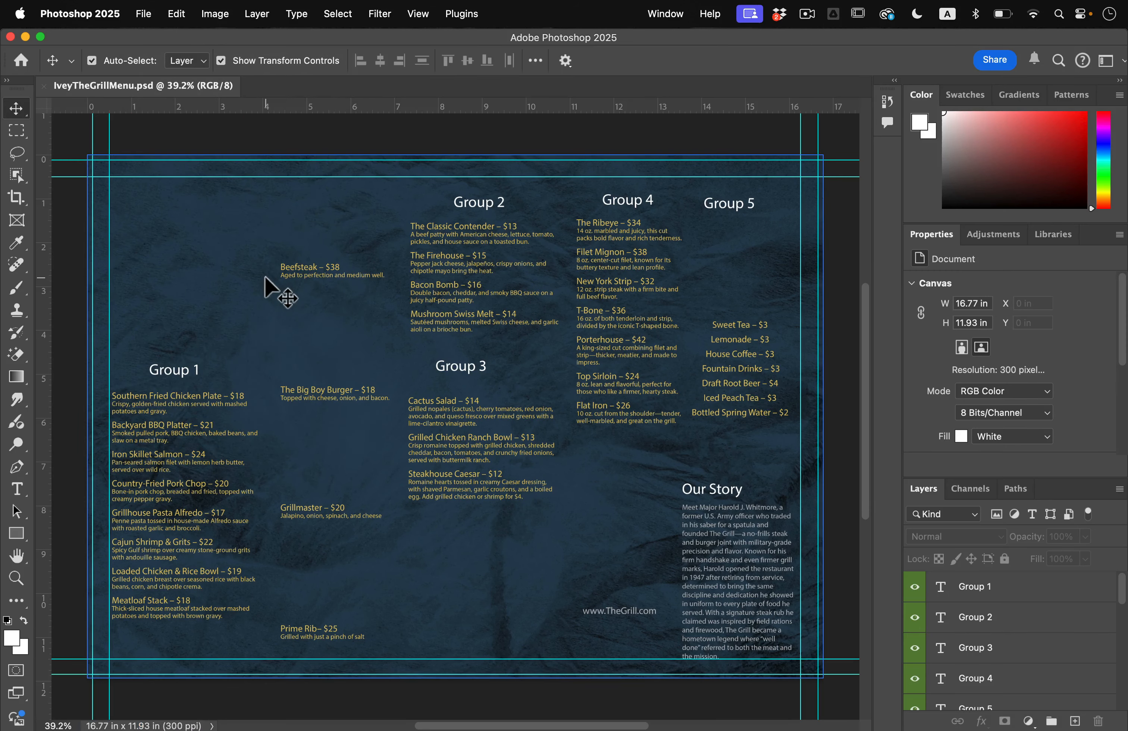